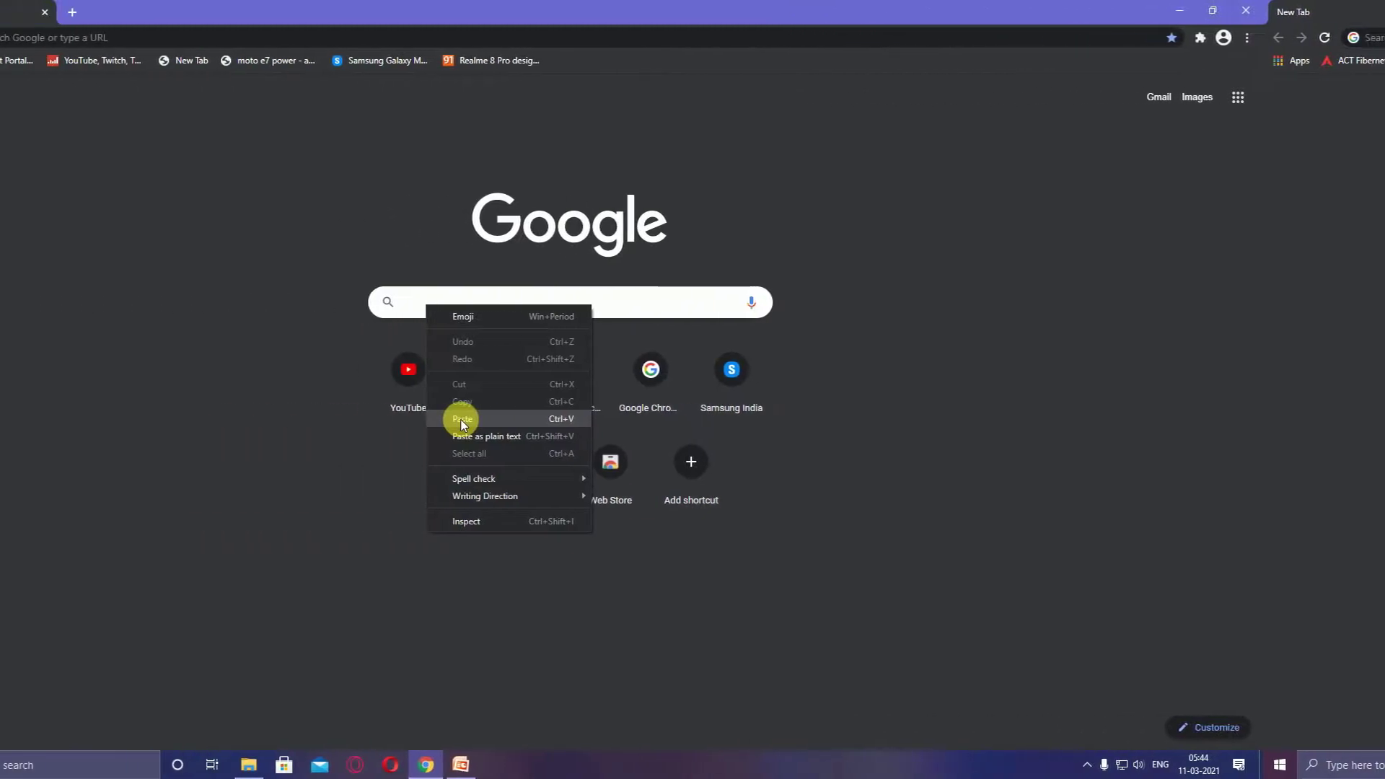
Start downloading the Packet Tracer 7.2 zip from the digitaltrends page and show Chrome's downloads list
left_click(463, 420)
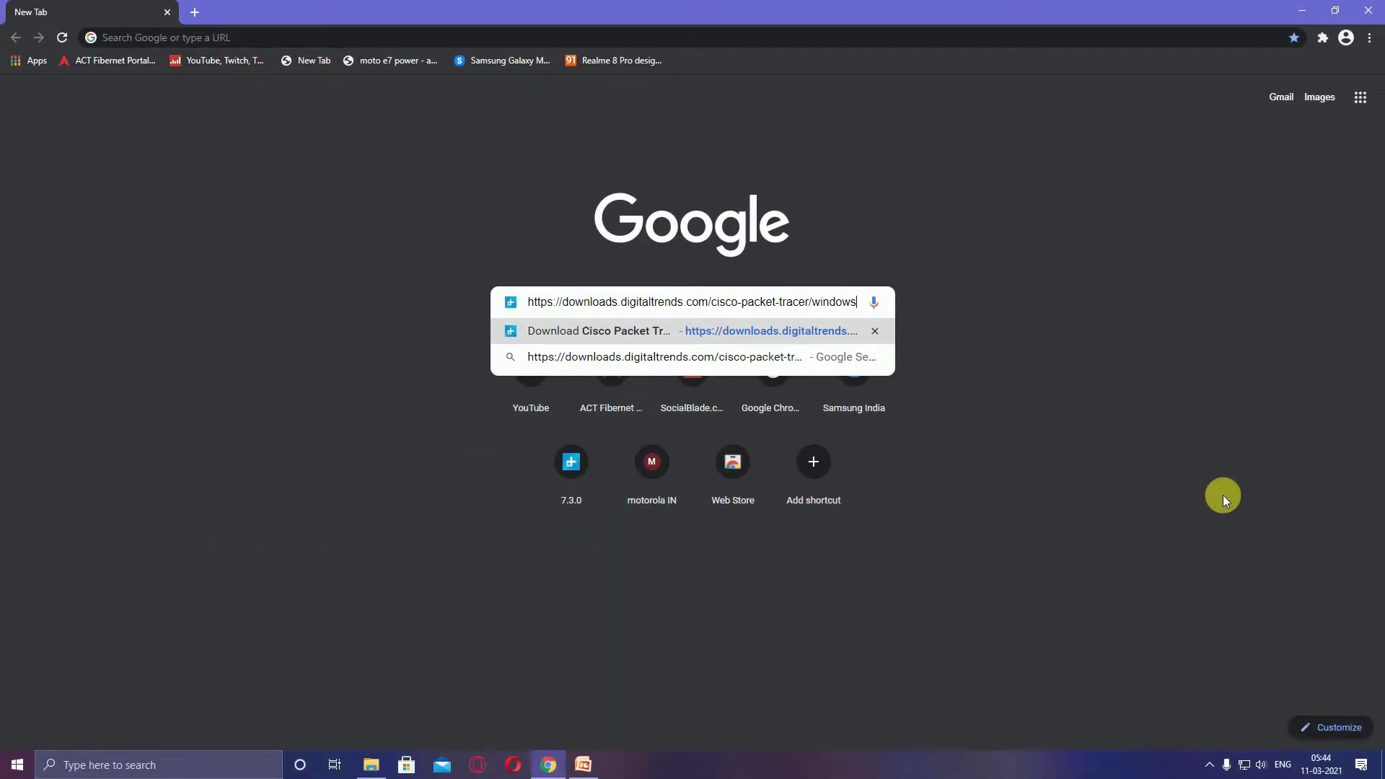
key("Return")
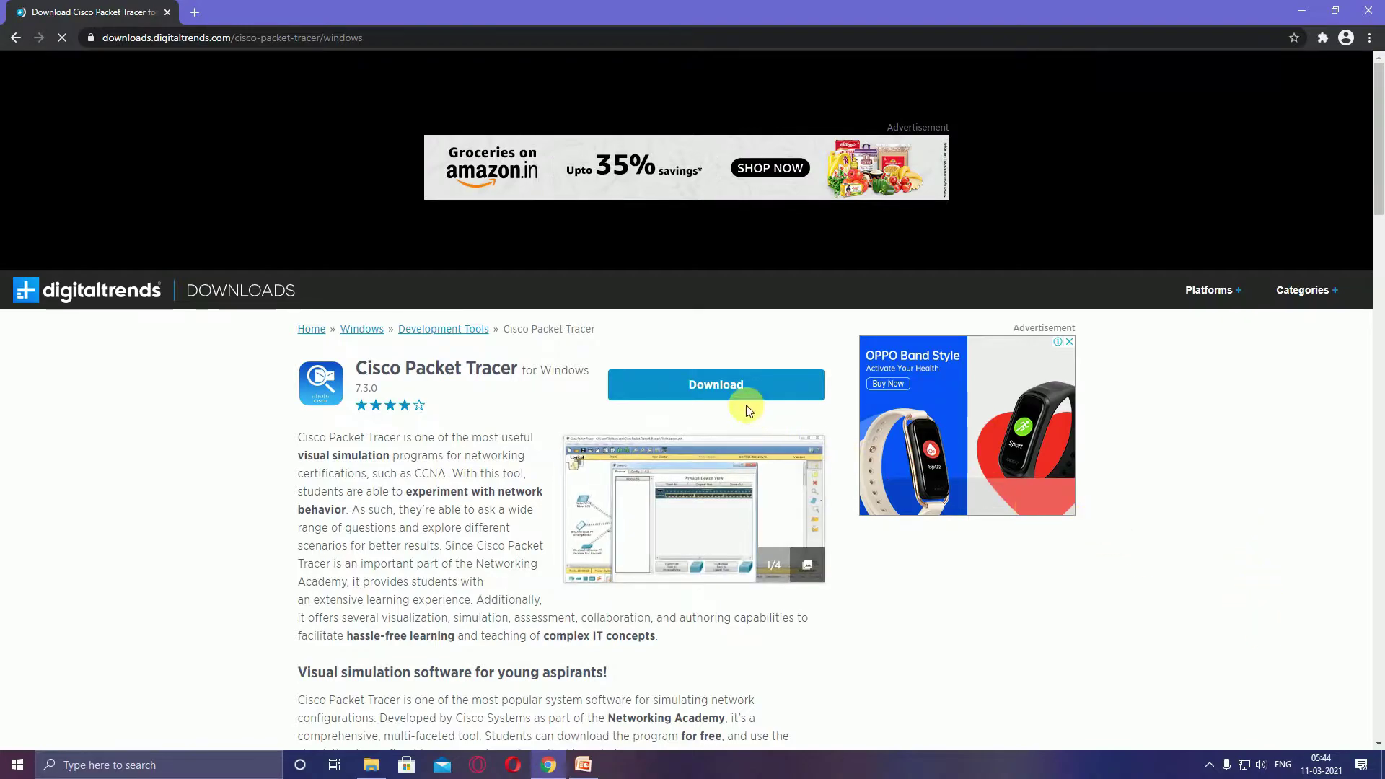
left_click(725, 399)
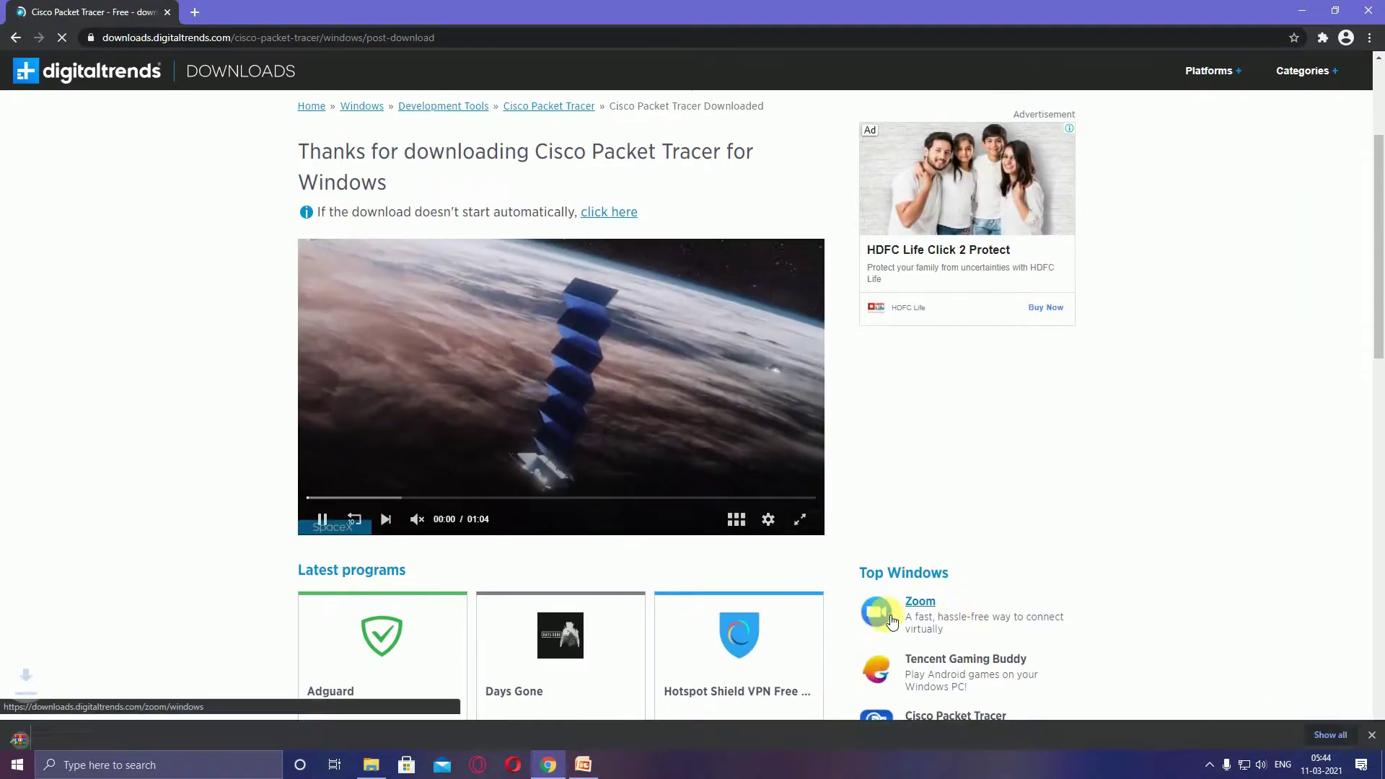
scroll(881, 613, "down", 4)
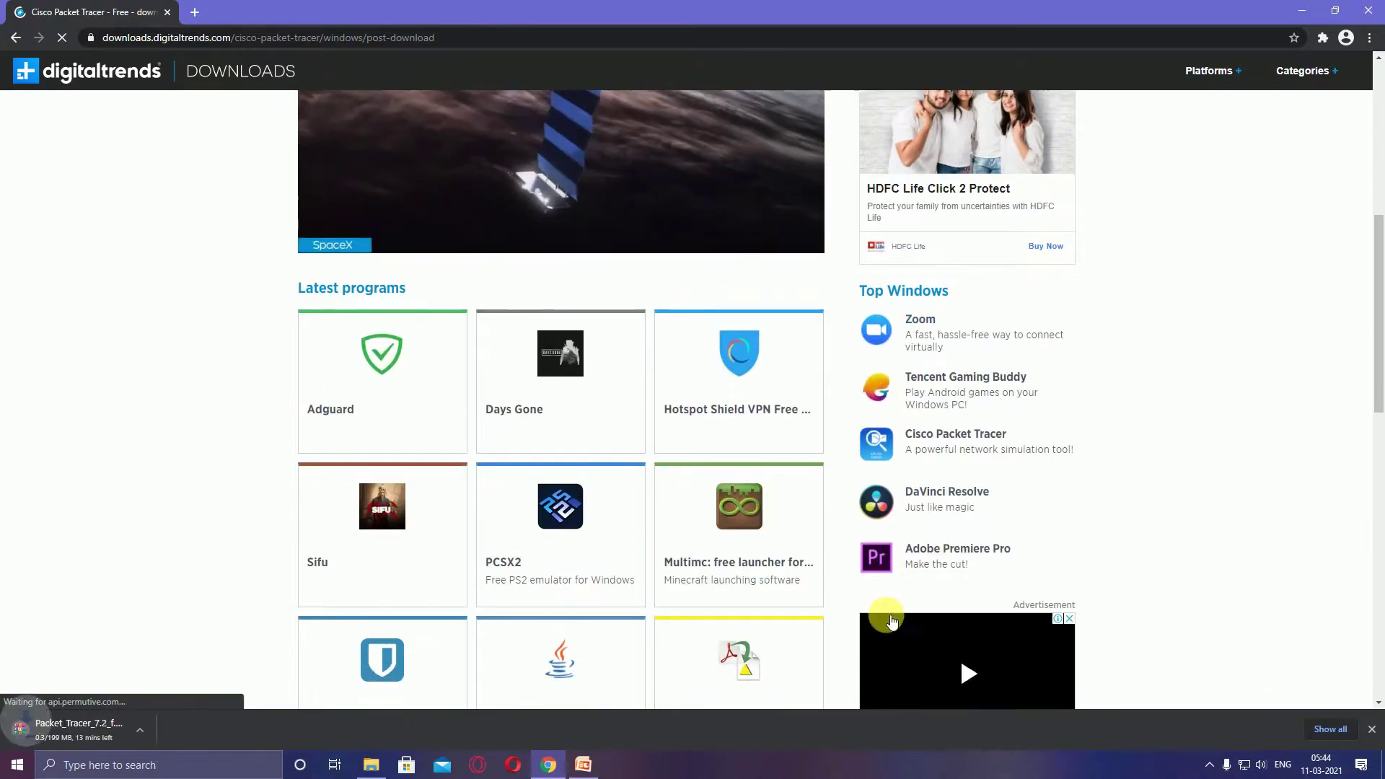
left_click(1333, 730)
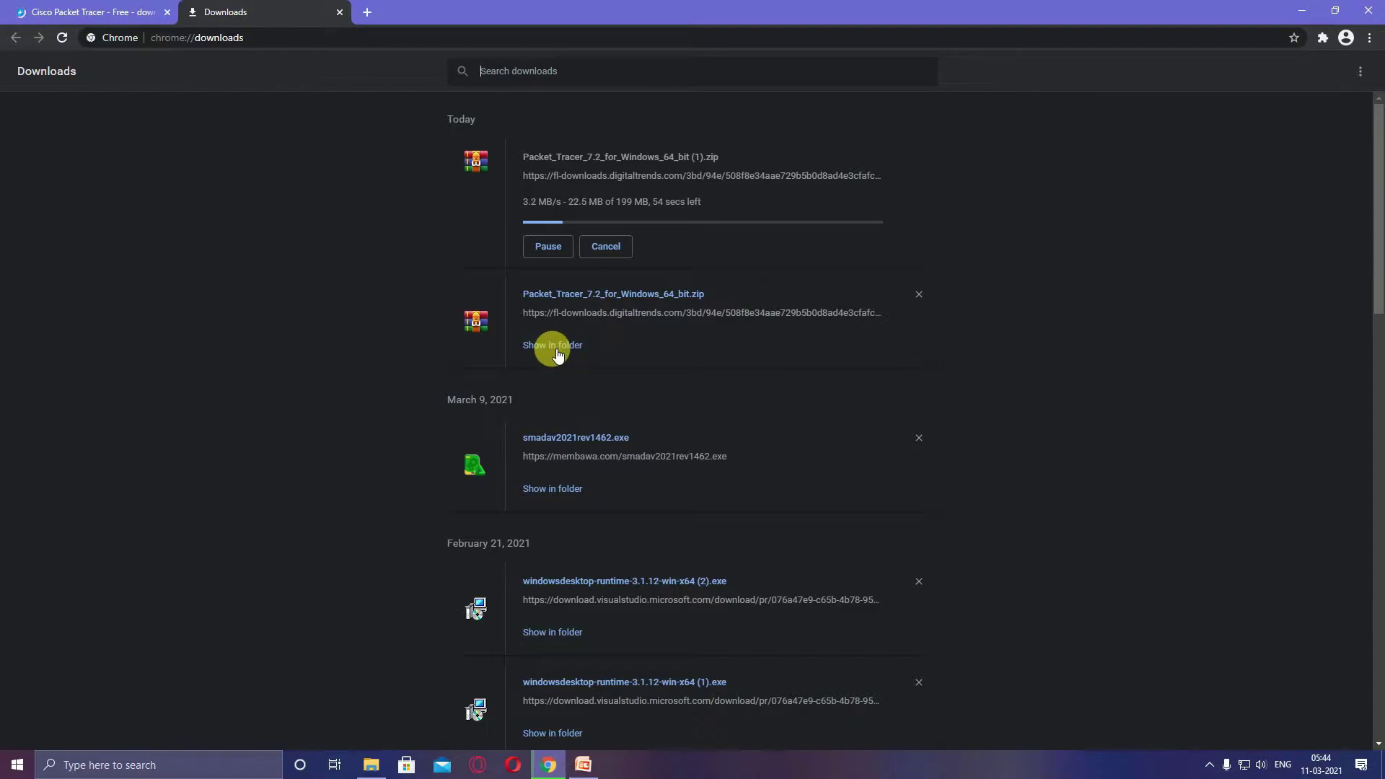
Cancel the duplicate download and show the Packet Tracer zip in its Downloads folder
left_click(554, 346)
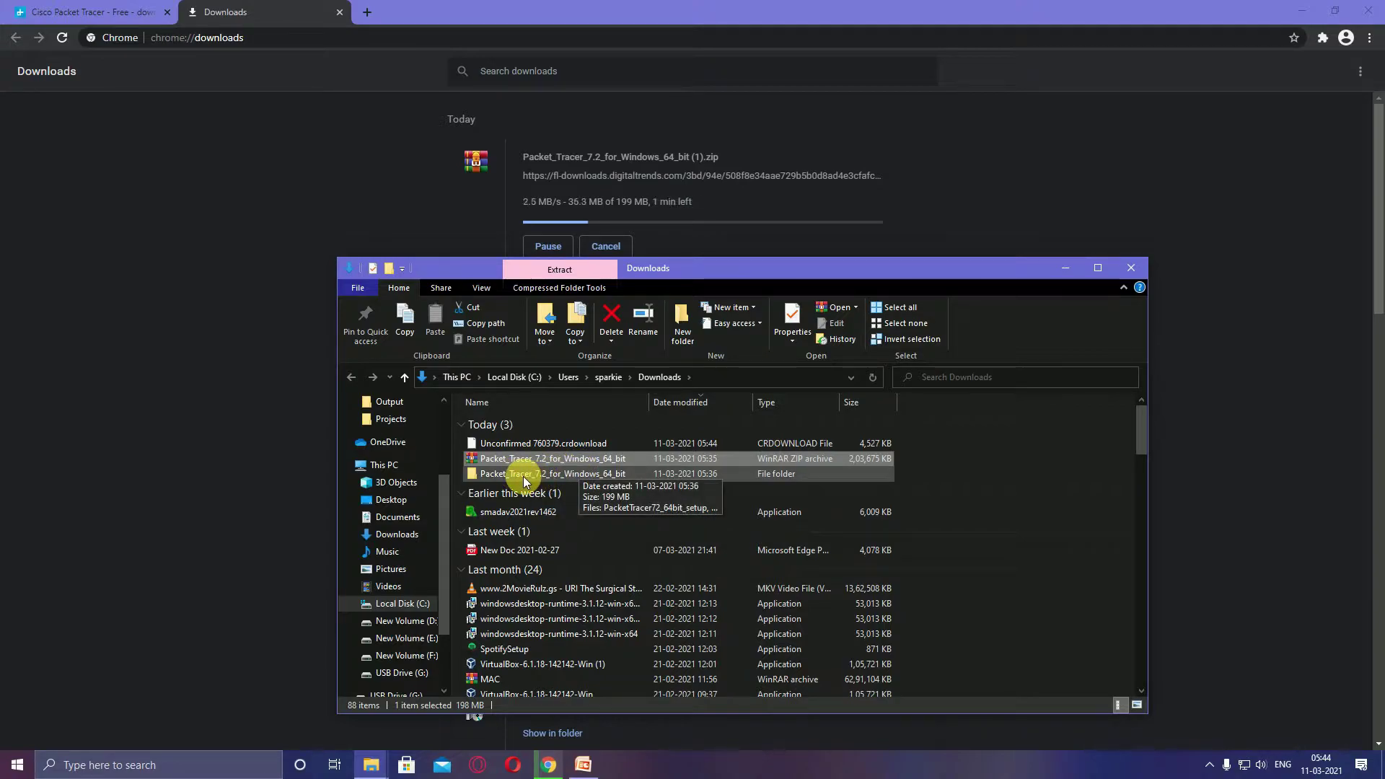
left_click(605, 248)
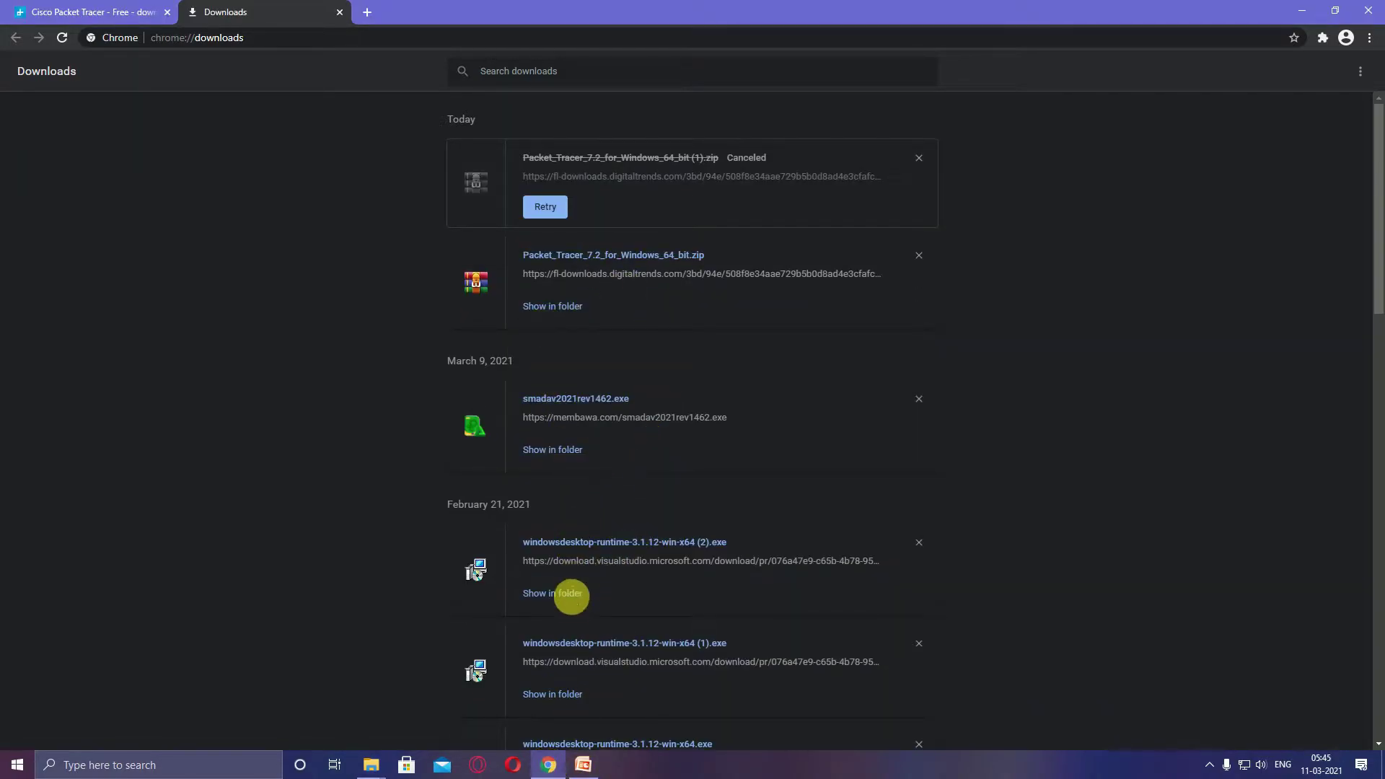
left_click(552, 309)
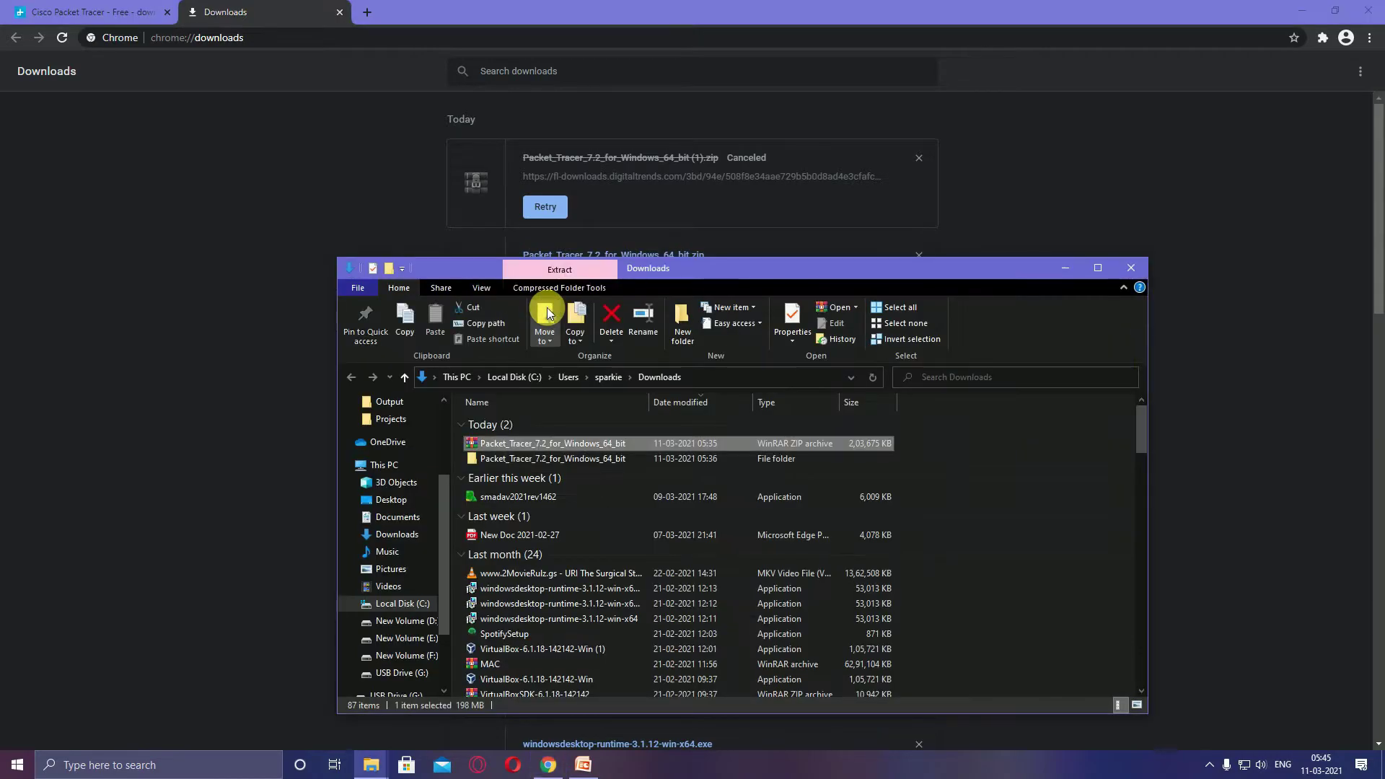
Delete the old extracted folder, open Packet_Tracer_7.2_for_Windows_64_bit and run PacketTracer72_64bit_setup
right_click(520, 459)
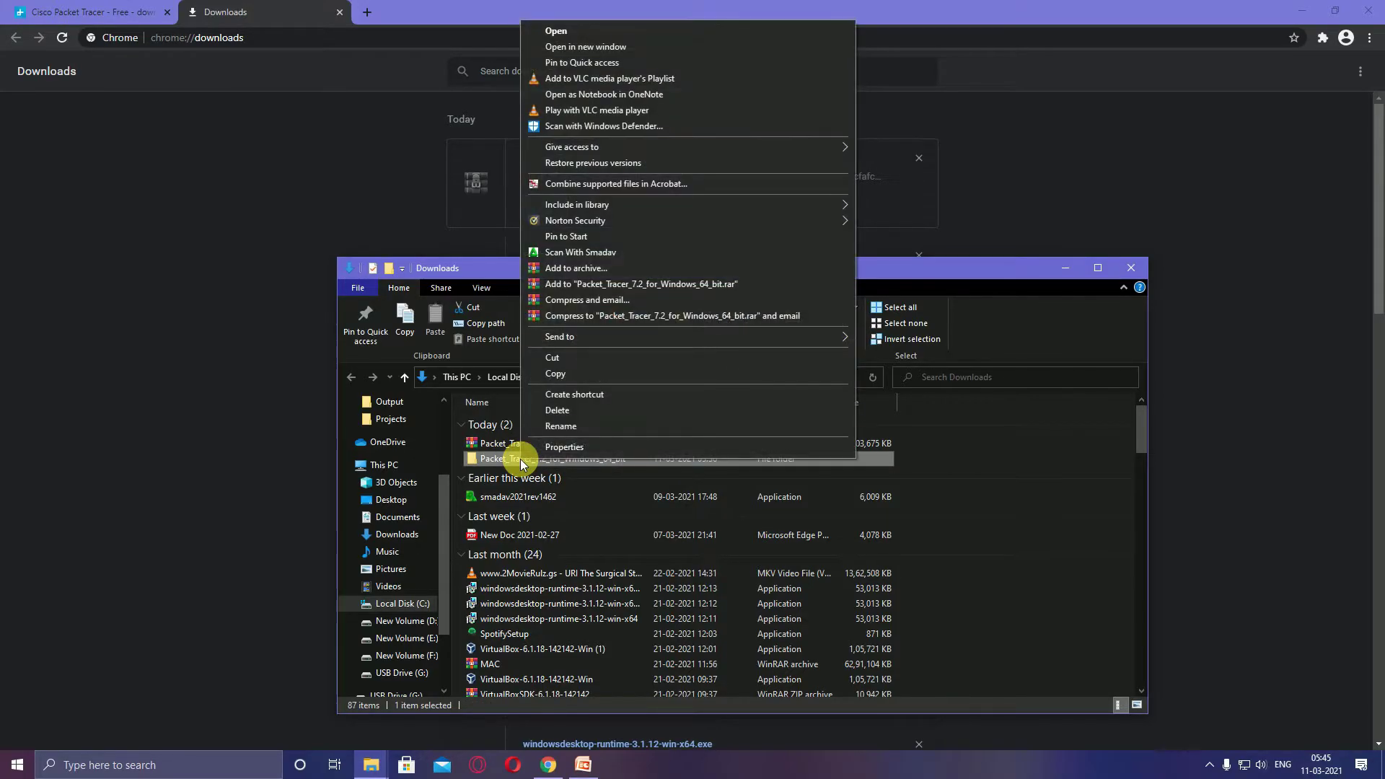
left_click(553, 401)
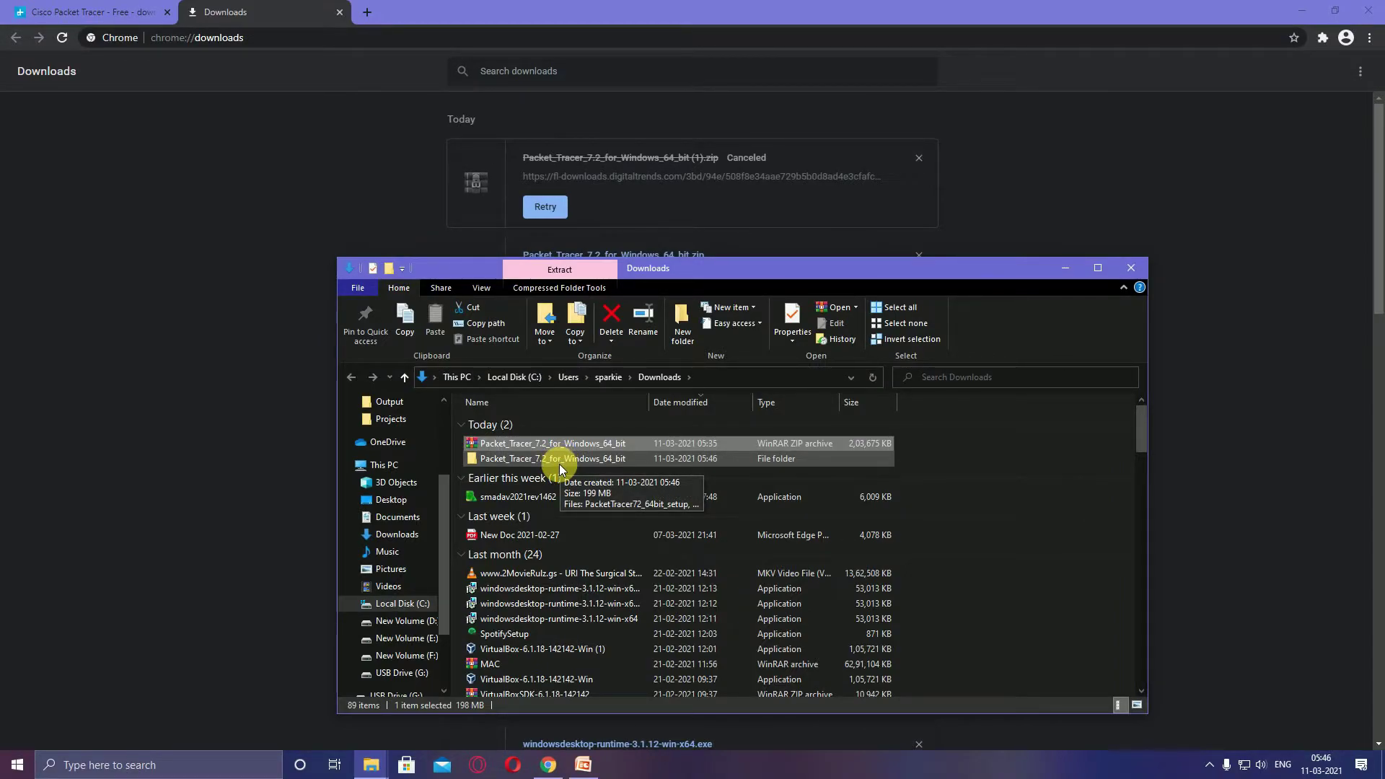
right_click(557, 461)
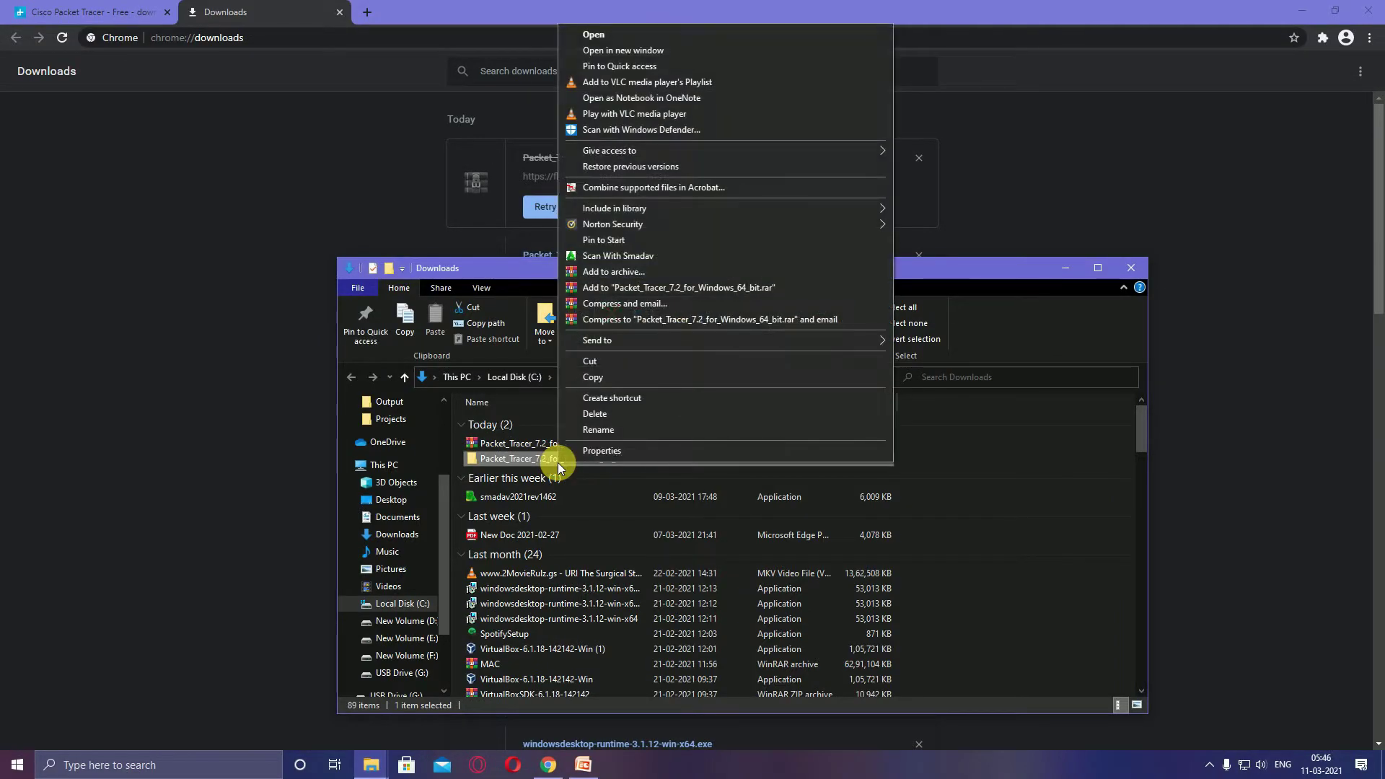
double_click(552, 460)
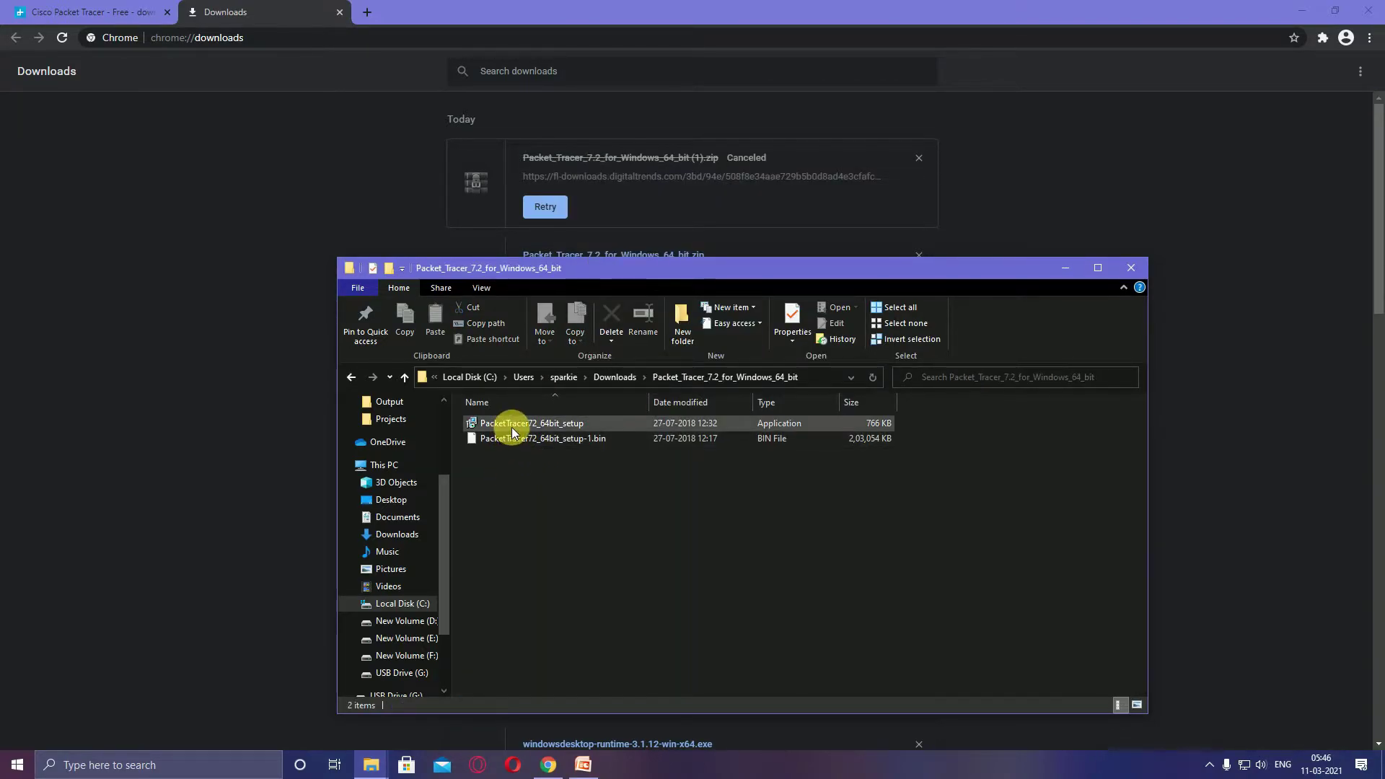
right_click(513, 430)
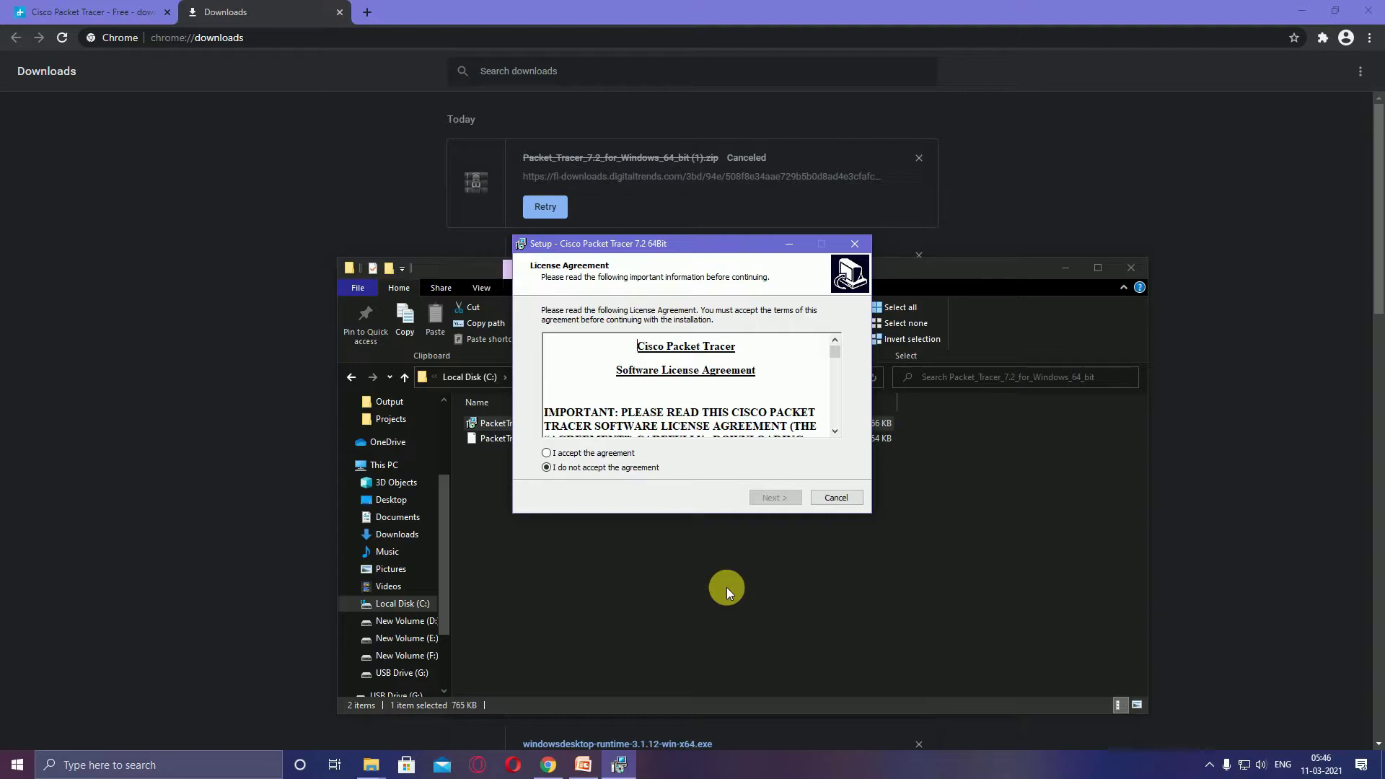
Accept the license, keep default folders, add only a desktop shortcut, install, and dismiss the PTSBA notice
left_click(547, 453)
left_click(774, 498)
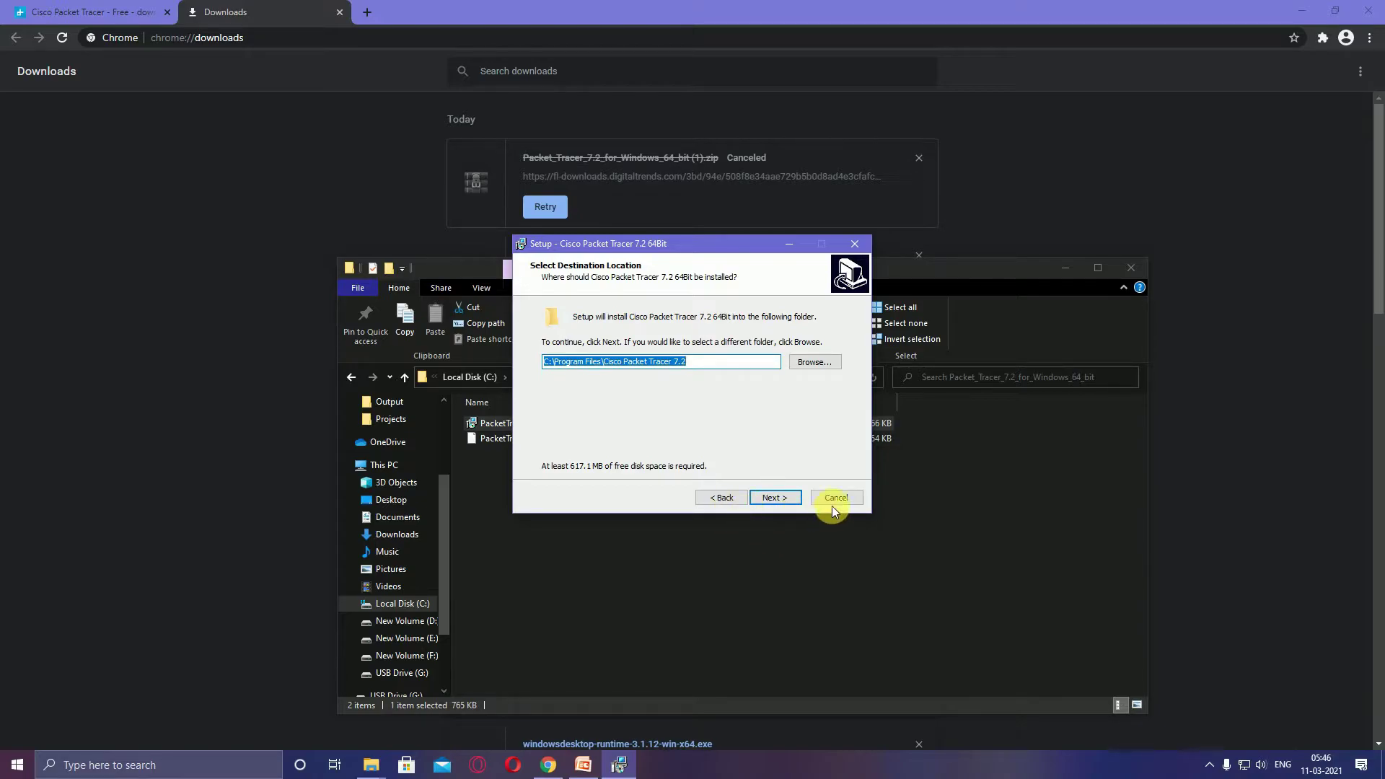
left_click(773, 498)
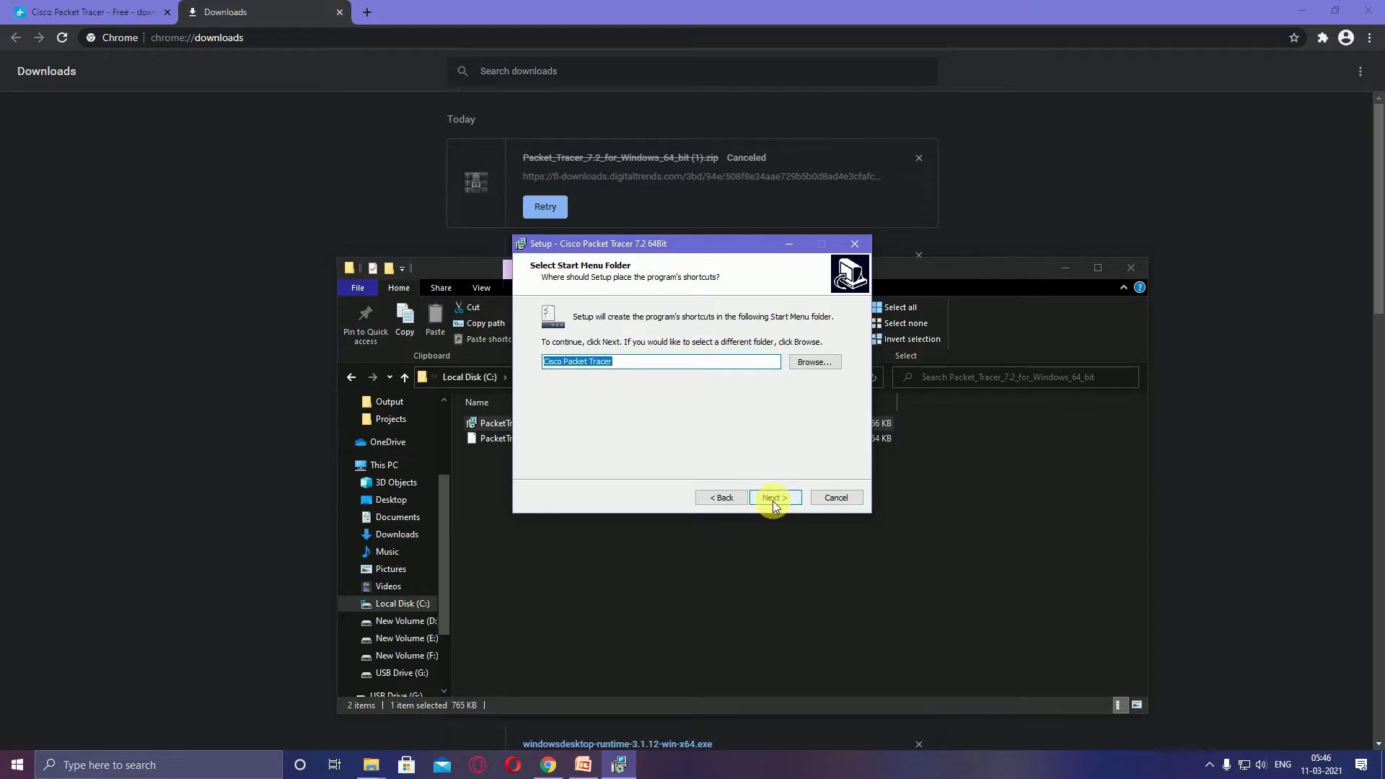
left_click(773, 498)
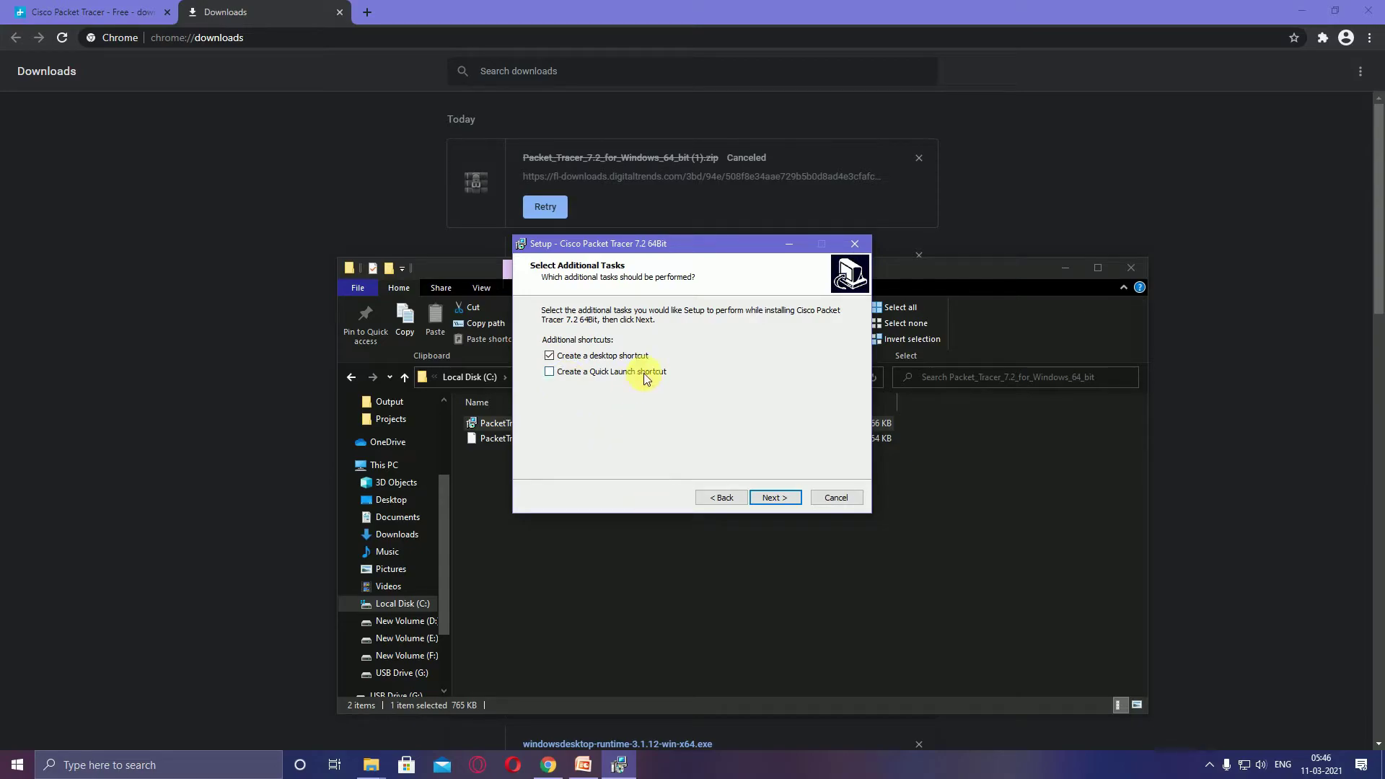
left_click(774, 498)
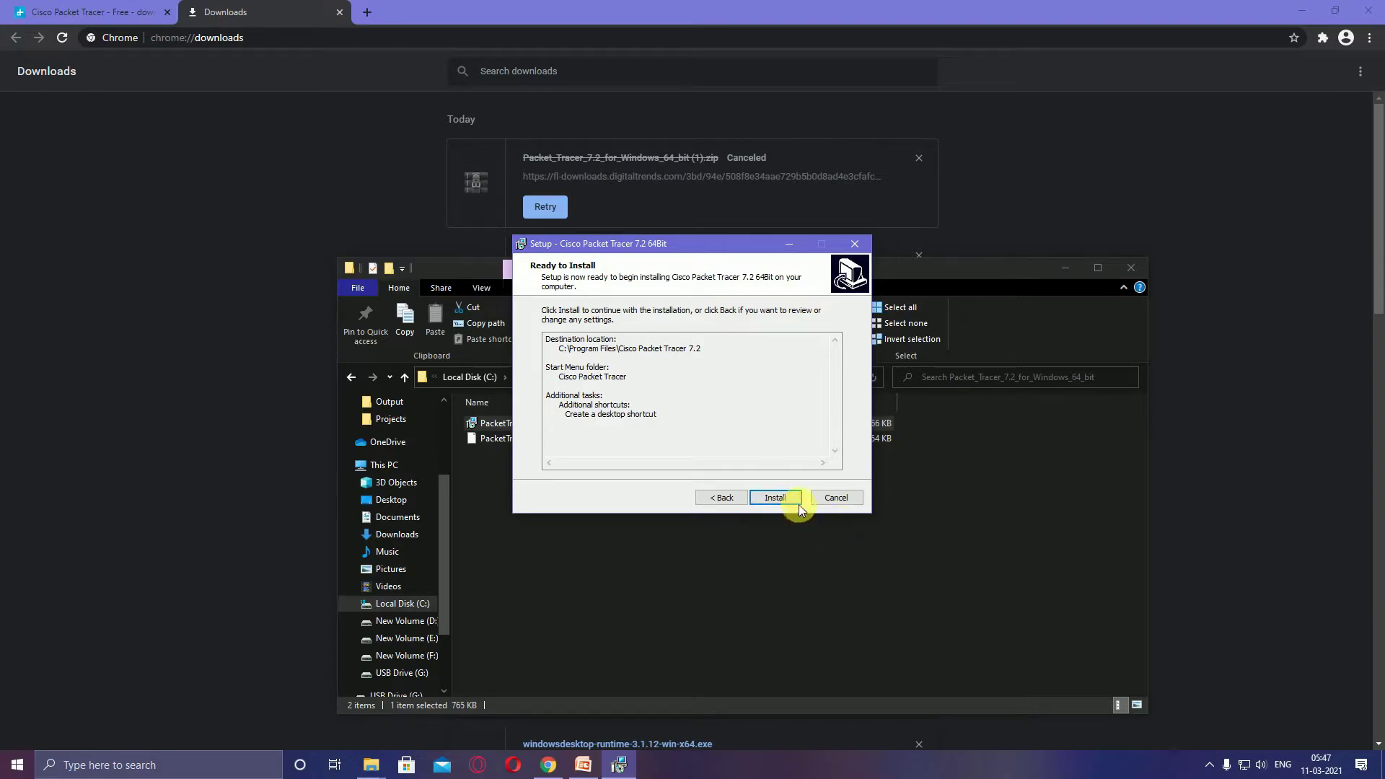
left_click(775, 498)
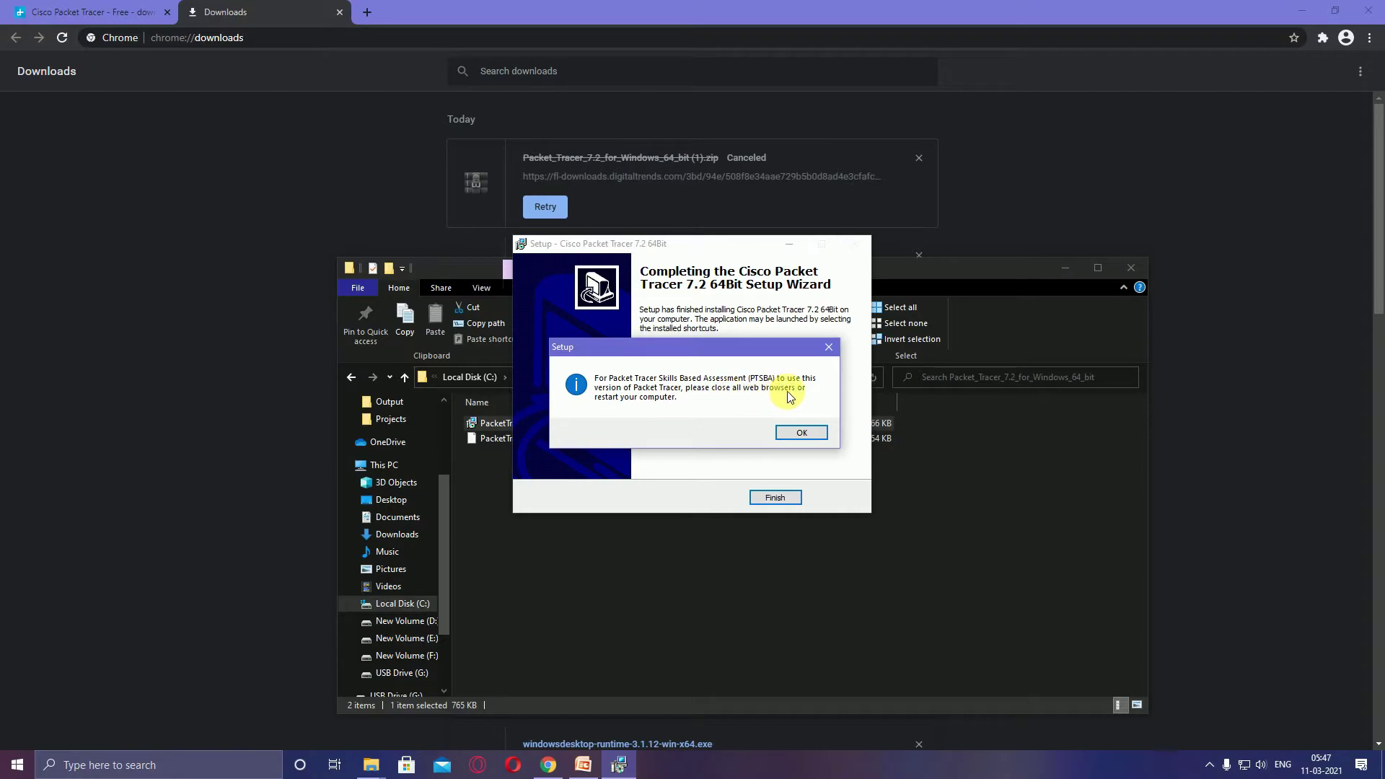
left_click(803, 433)
Finish the setup wizard and attempt the Netacad sign-in with the account email
left_click(782, 497)
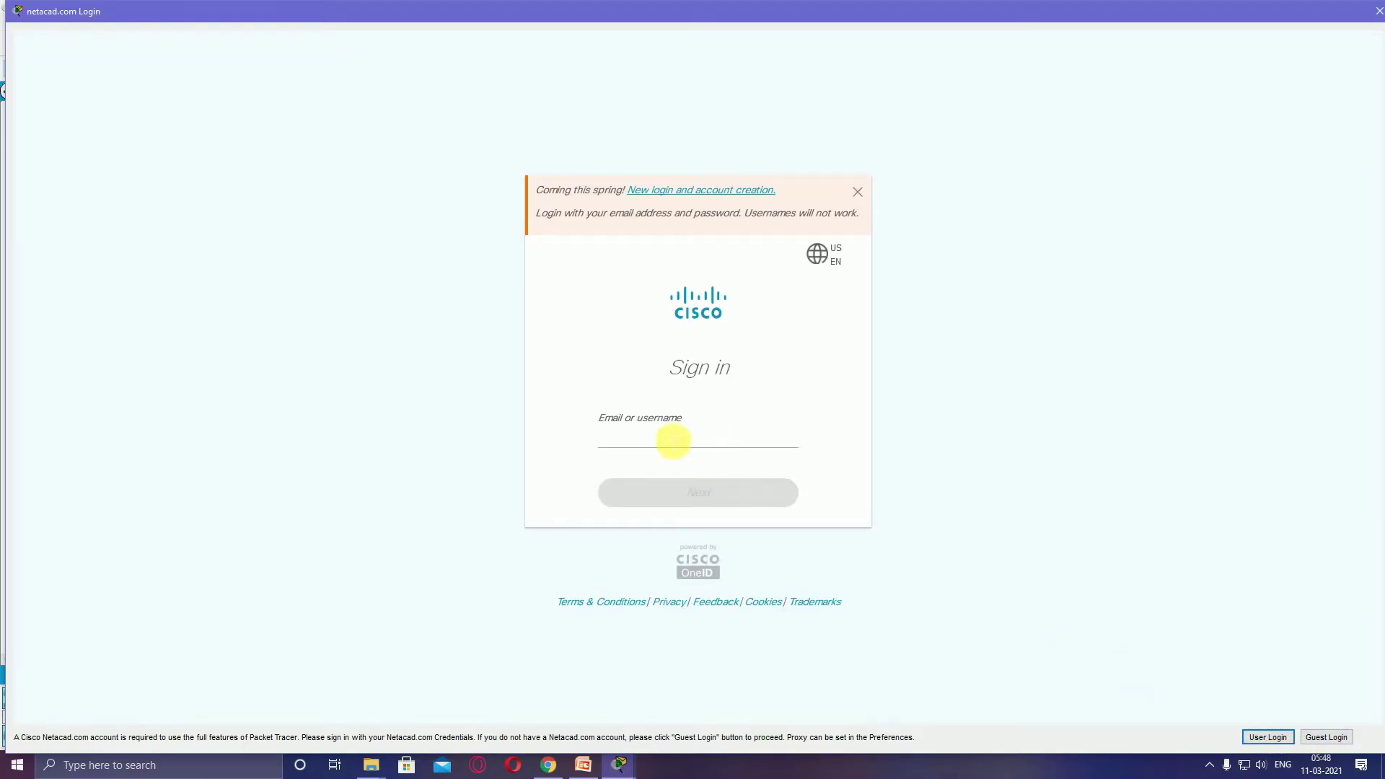
left_click(655, 438)
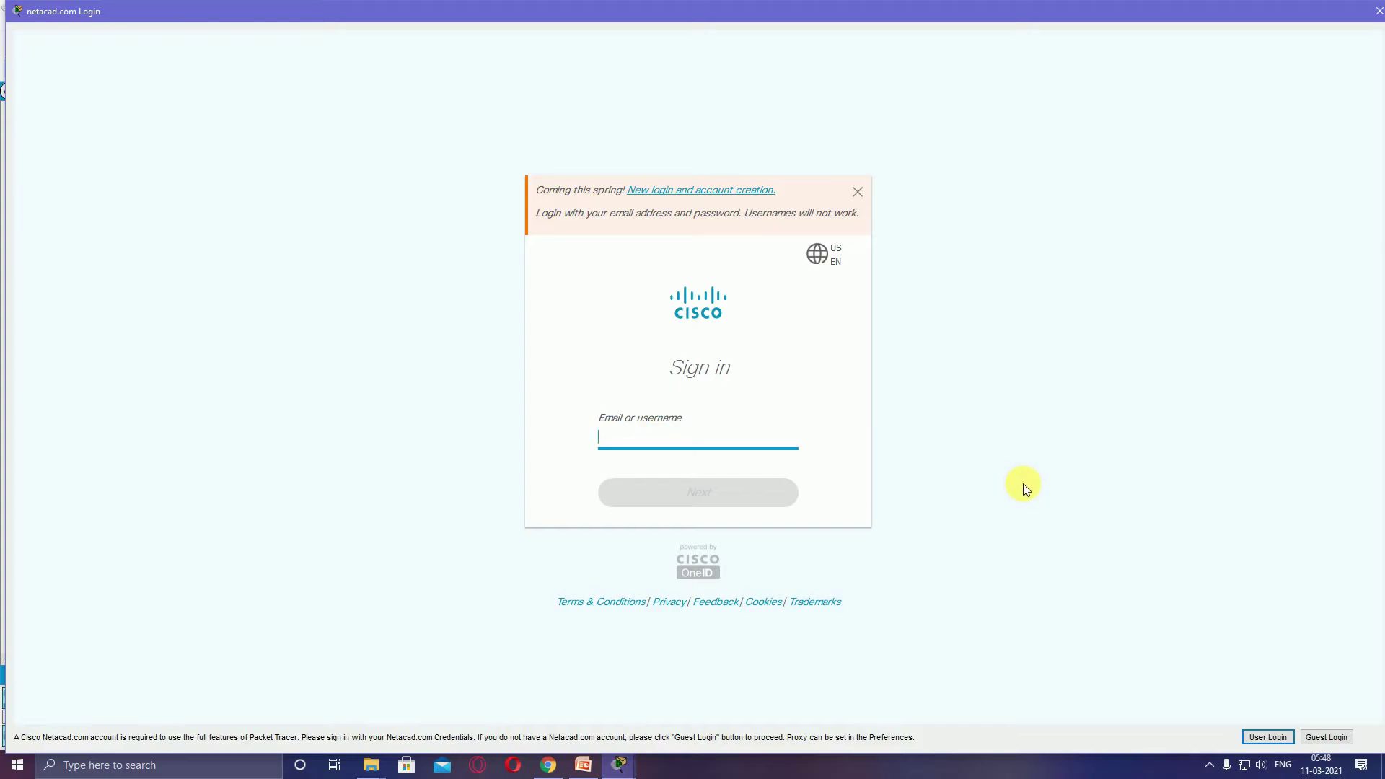
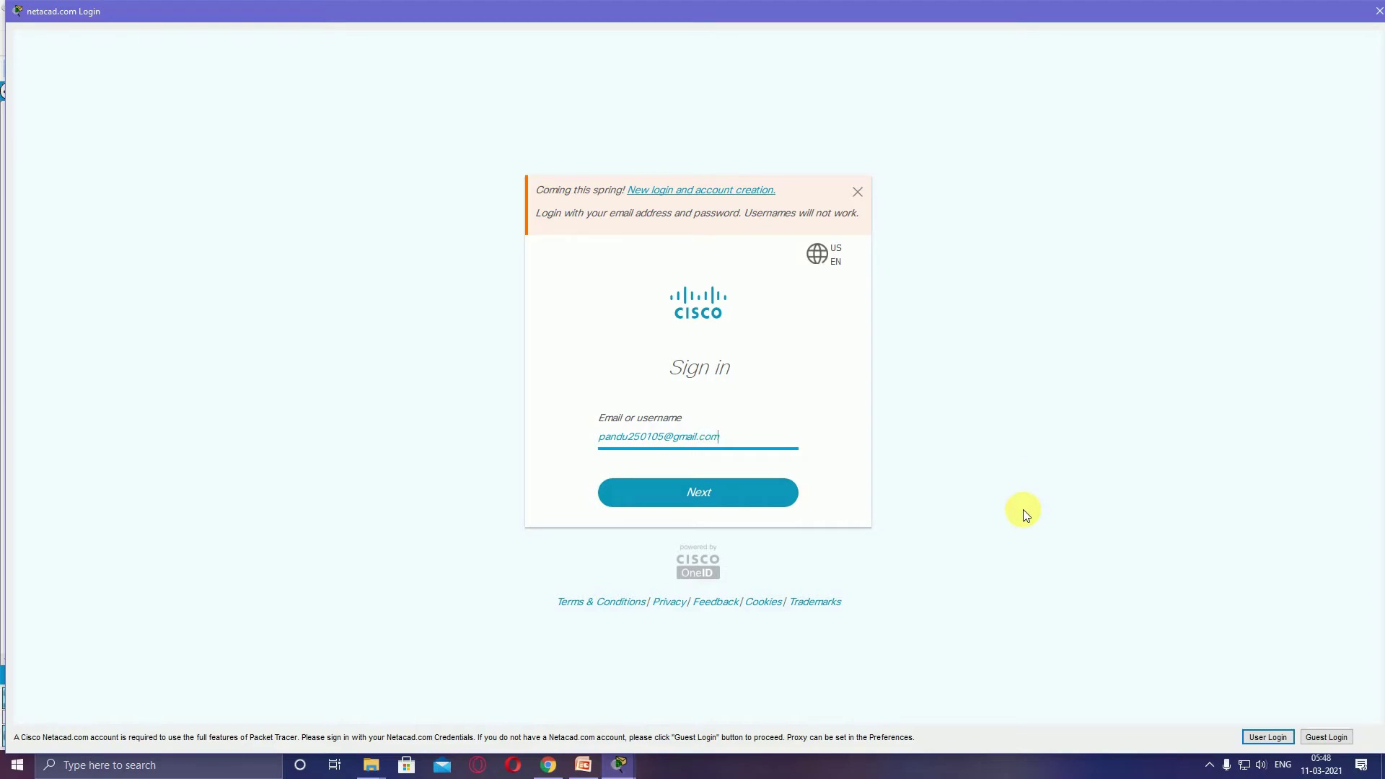
left_click(692, 496)
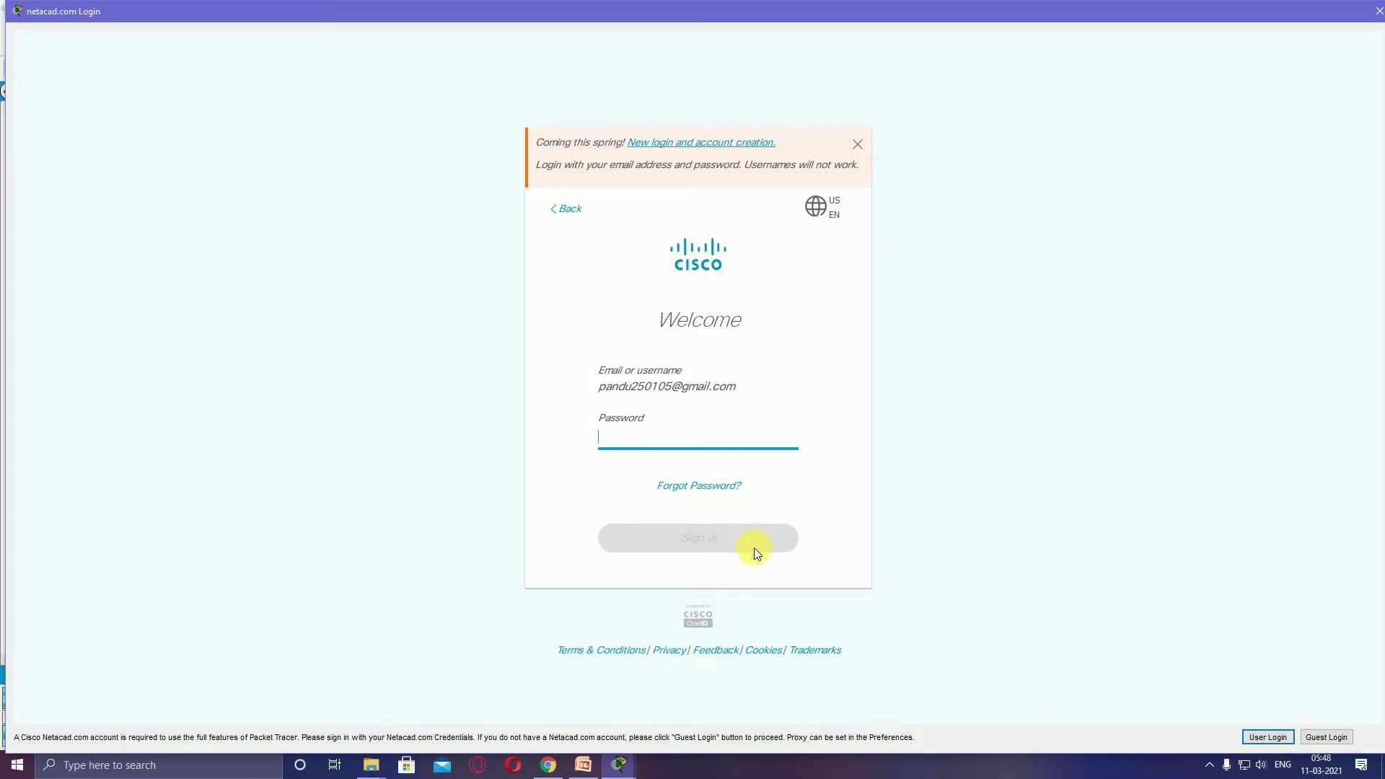
left_click(714, 492)
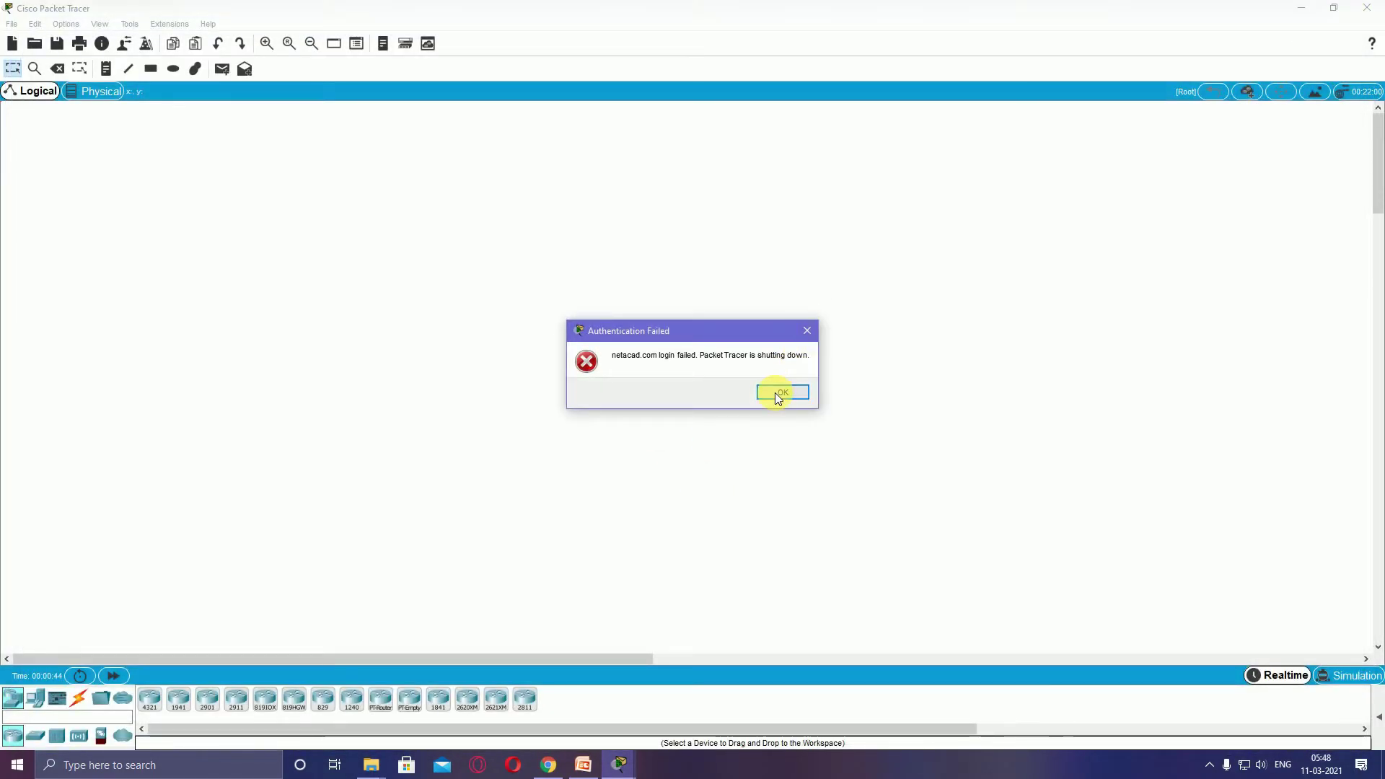
Dismiss the Authentication Failed message and scroll the Introduction to Packet Tracer course page to the partner logos
left_click(775, 392)
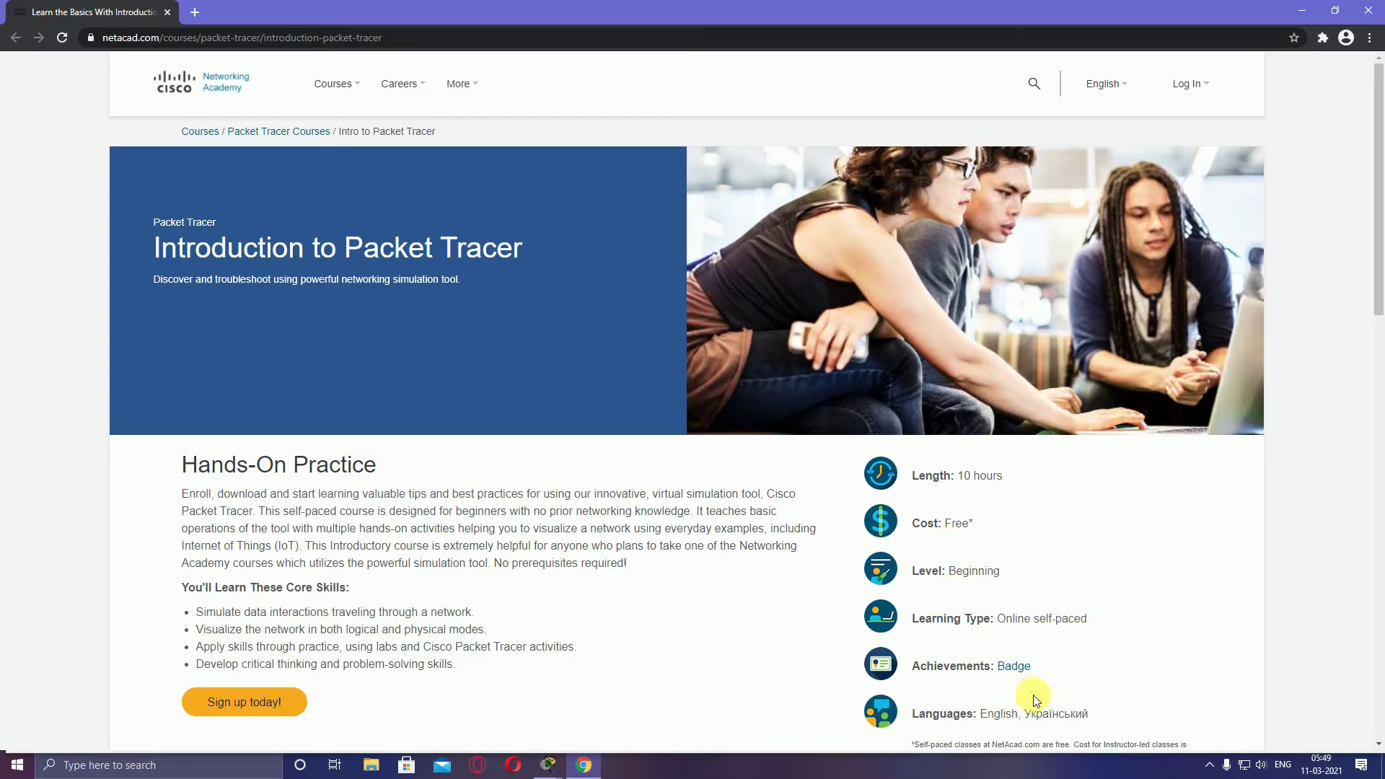
scroll(1058, 727, "down", 4)
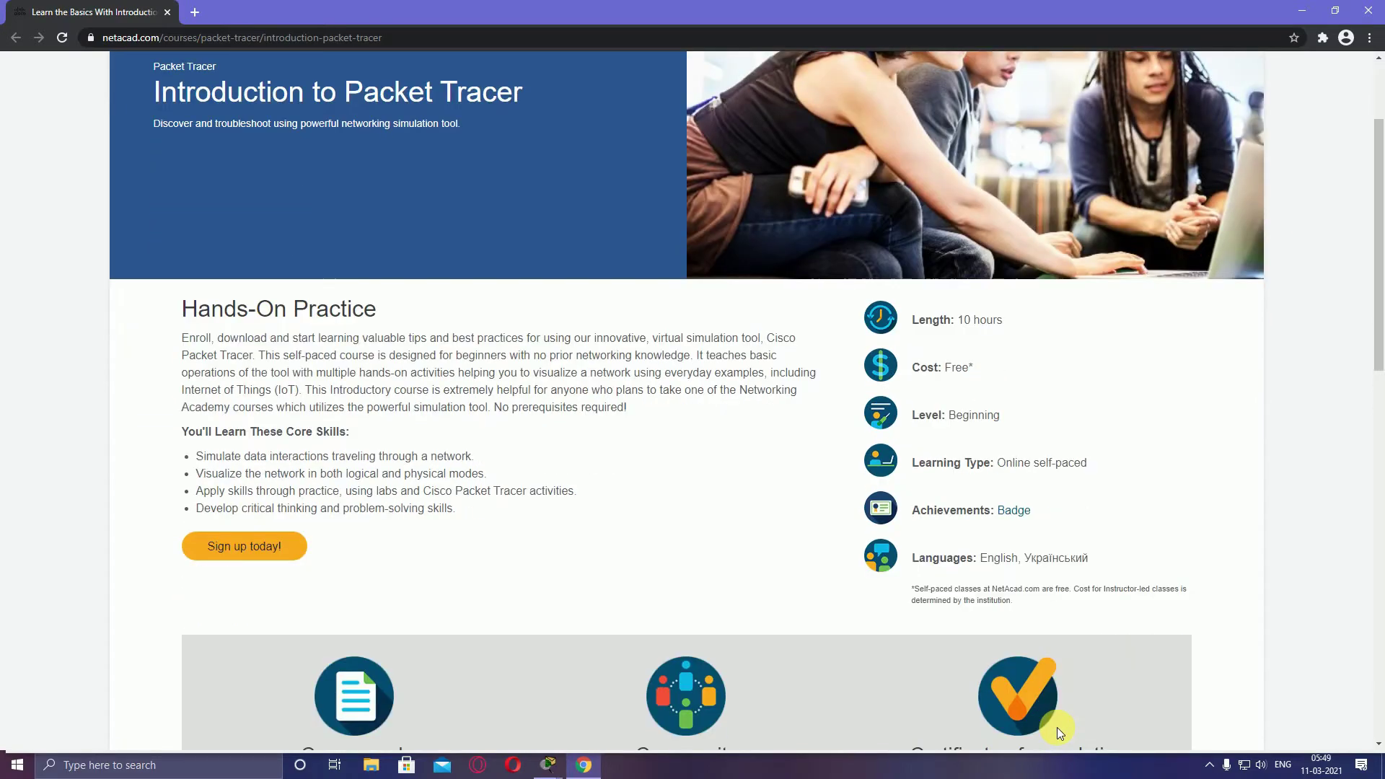
scroll(1060, 735, "down", 1)
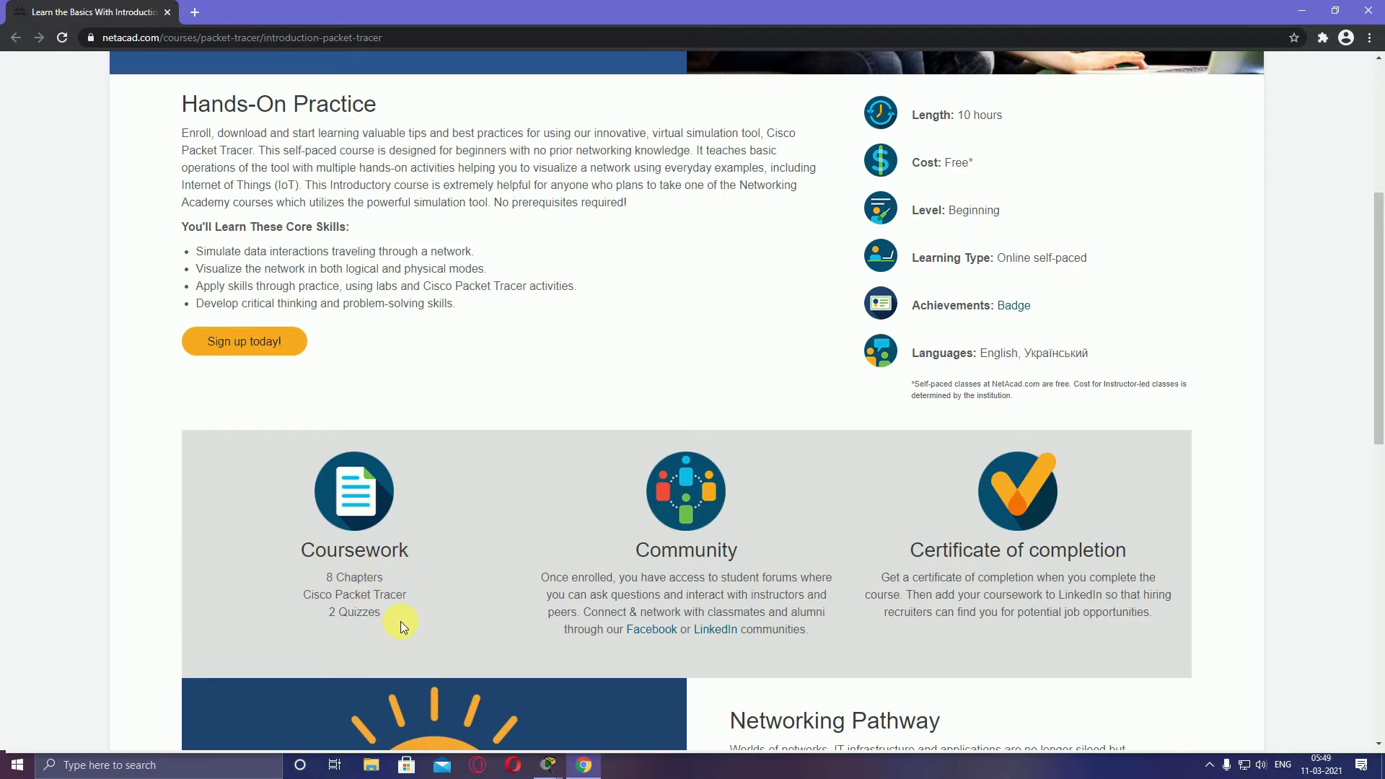
scroll(453, 650, "down", 3)
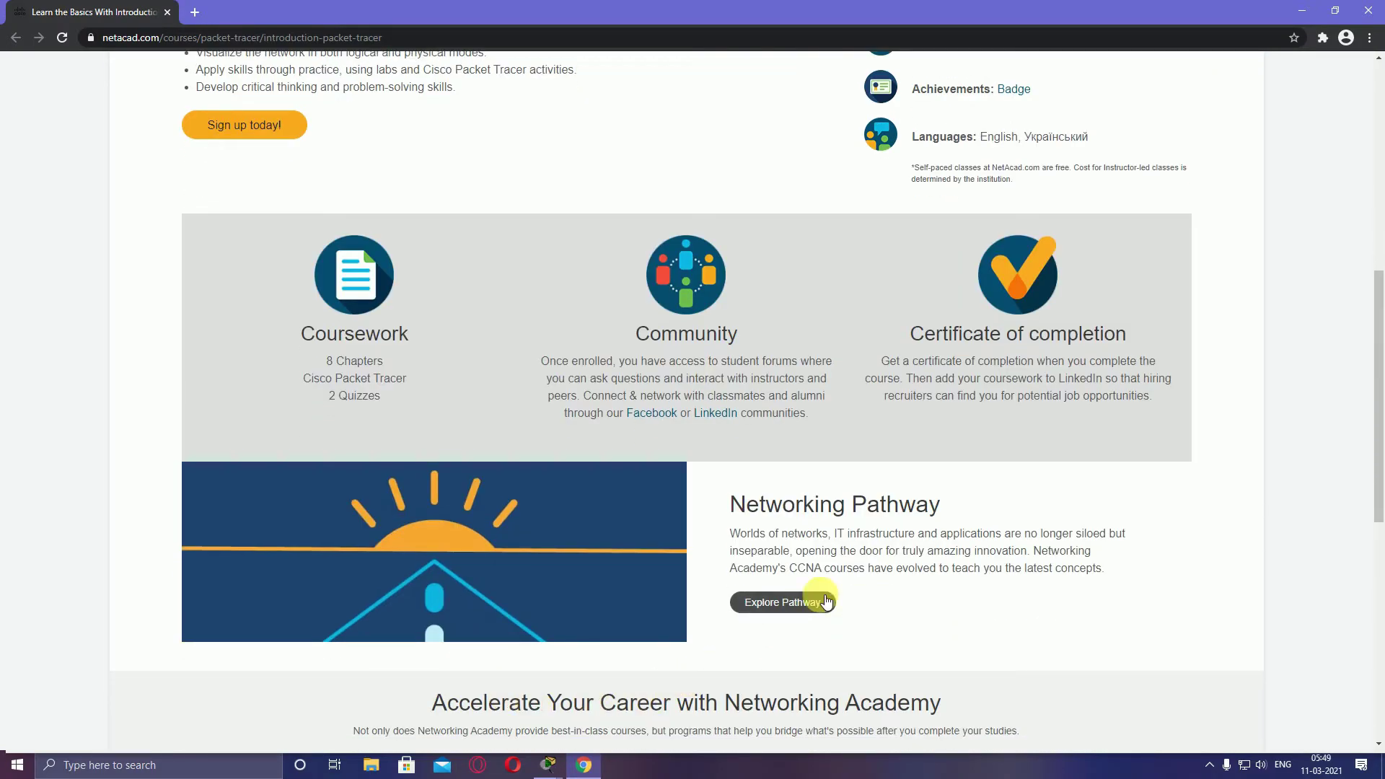
scroll(923, 624, "down", 3)
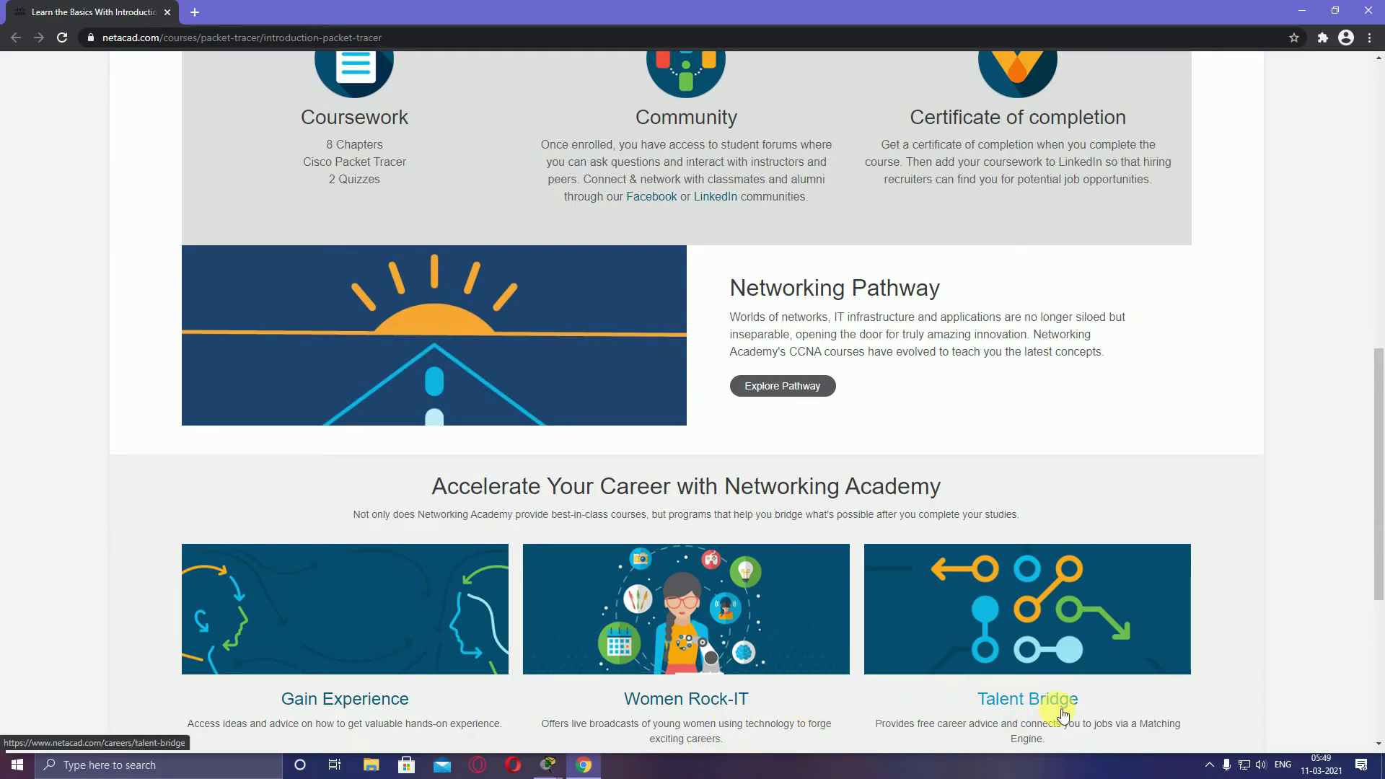
scroll(339, 714, "down", 3)
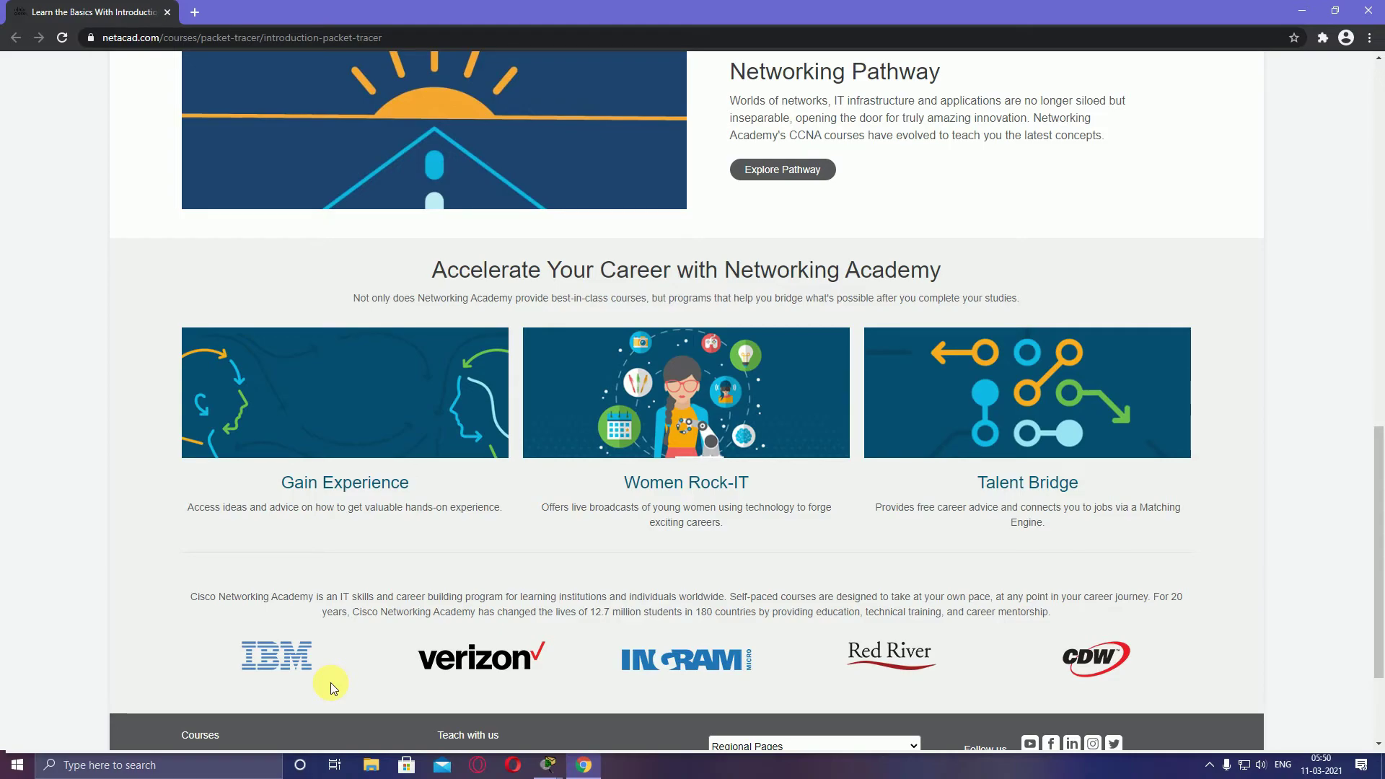
scroll(331, 683, "up", 1)
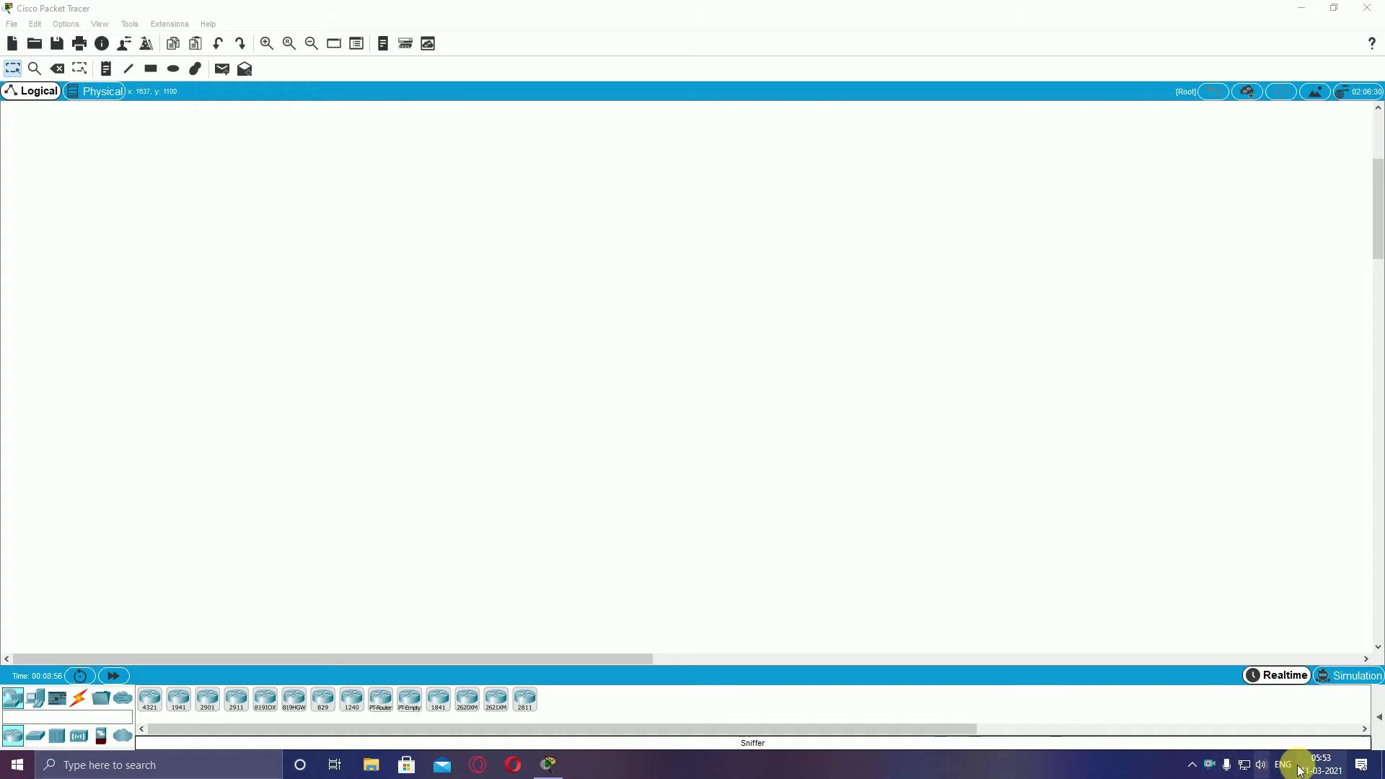
Switch to Simulation mode and try New Cluster, dismissing its information message
left_click(1370, 682)
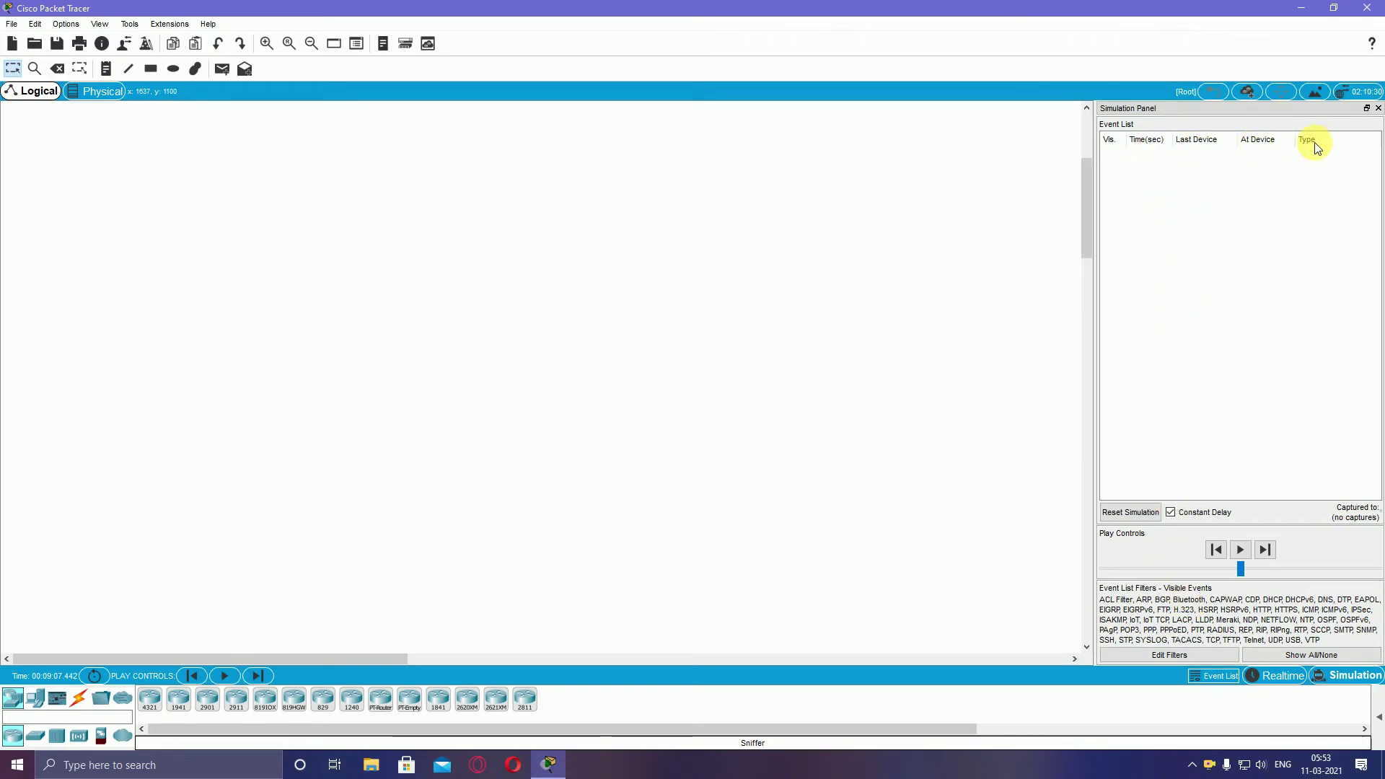
left_click(1248, 91)
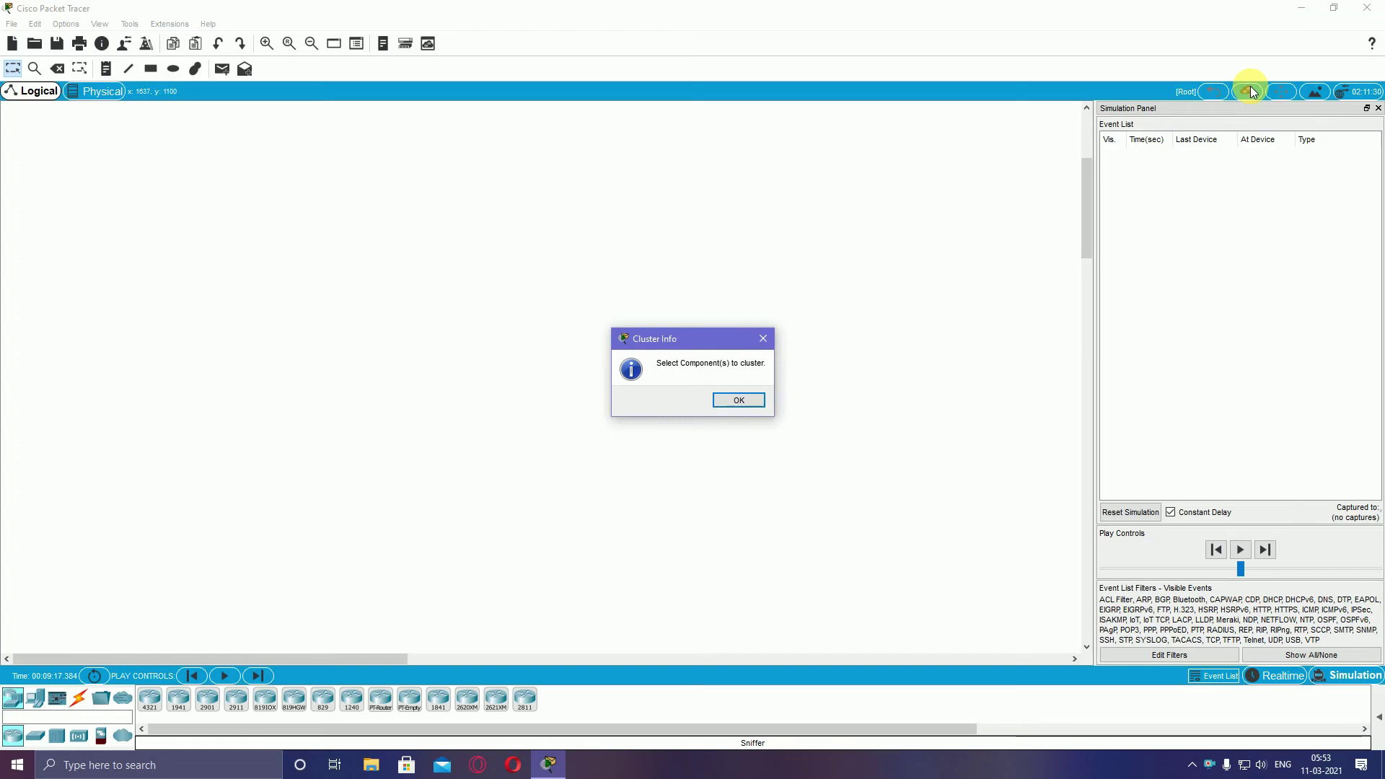
left_click(739, 401)
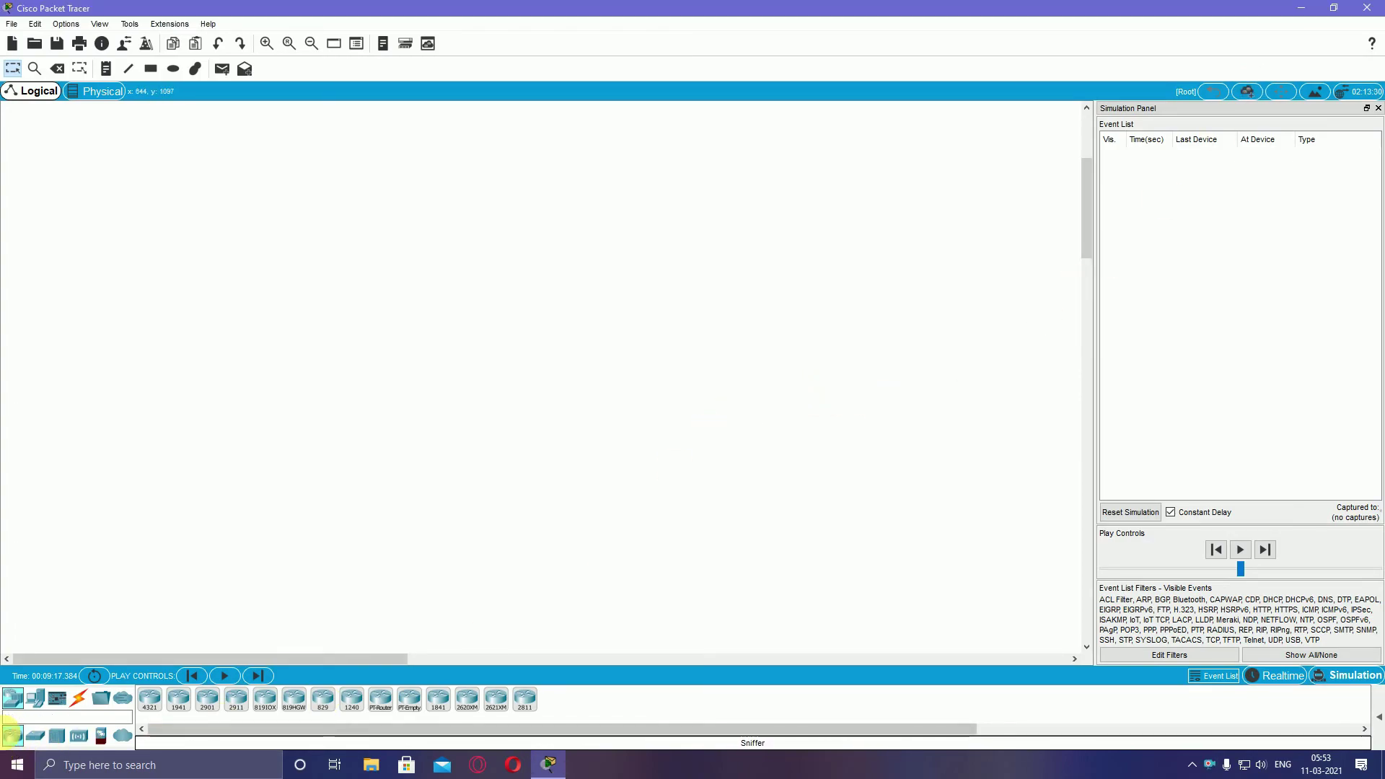
Browse WAN emulation and router devices, picking 819HG-4G-IOX and 2911, and start the simulation playing
left_click(123, 736)
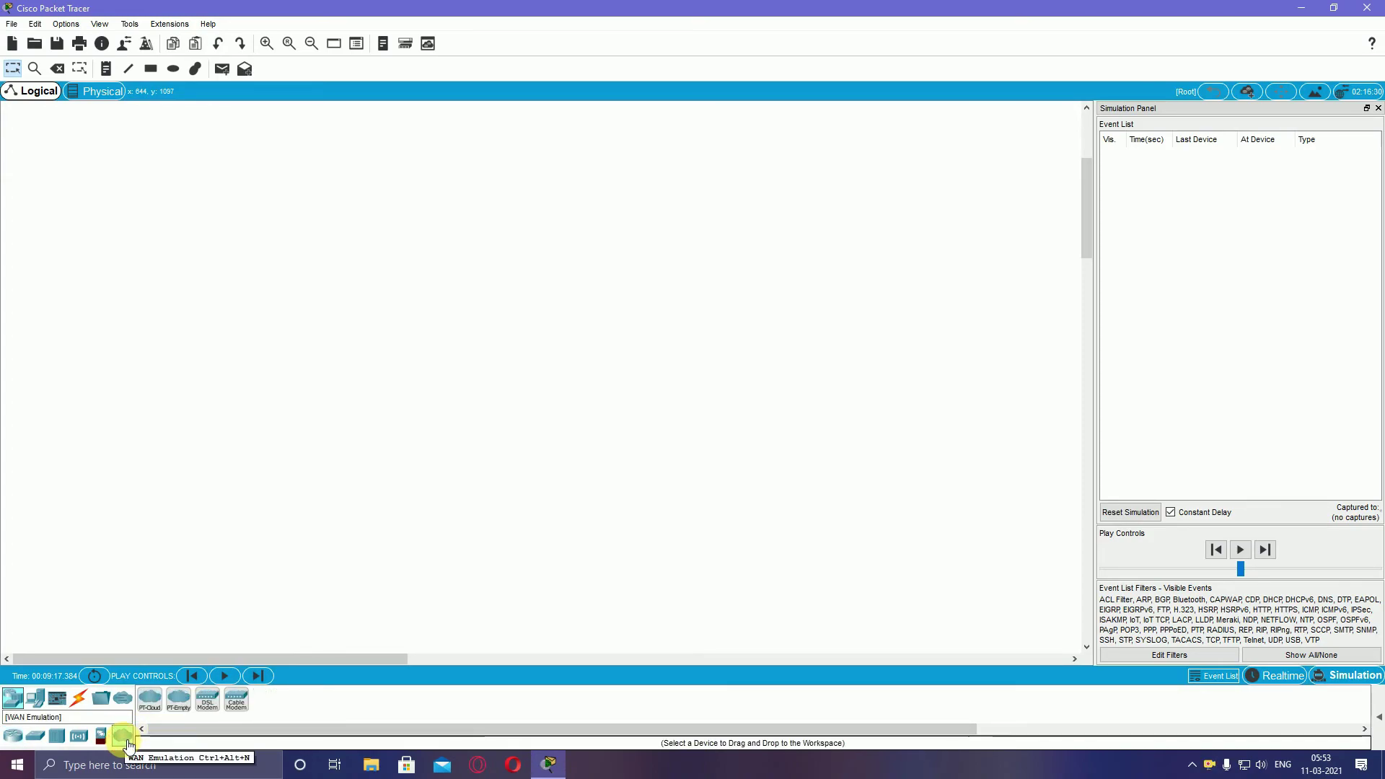
left_click(23, 745)
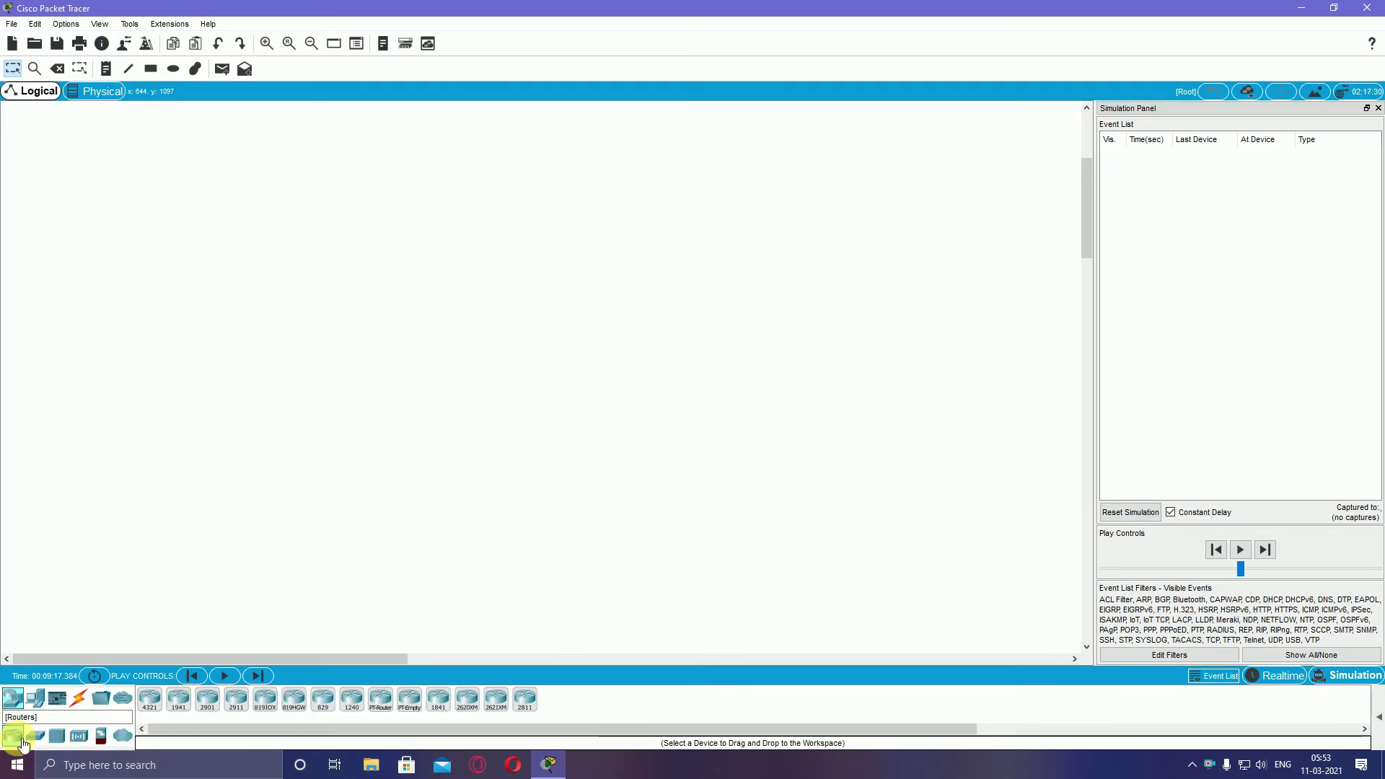
left_click(265, 698)
left_click(225, 678)
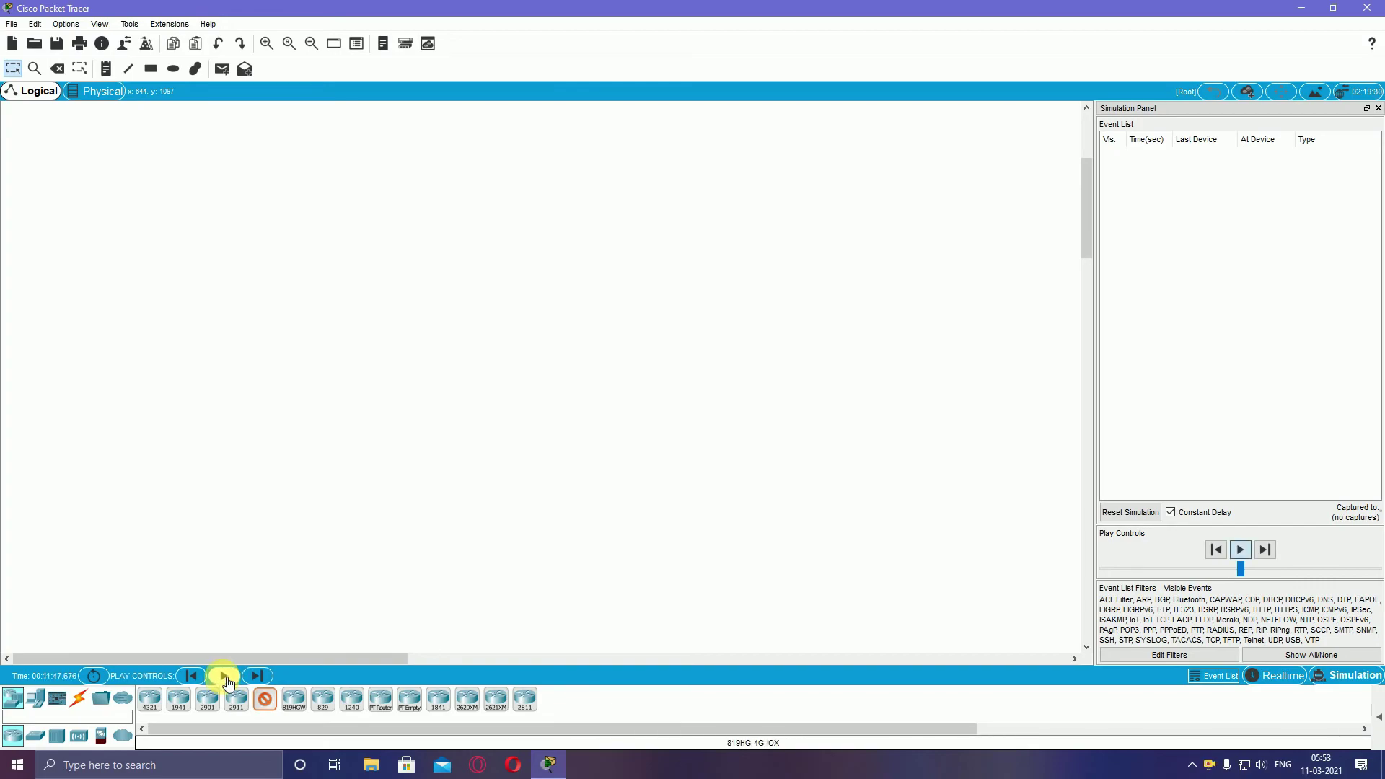
left_click(236, 698)
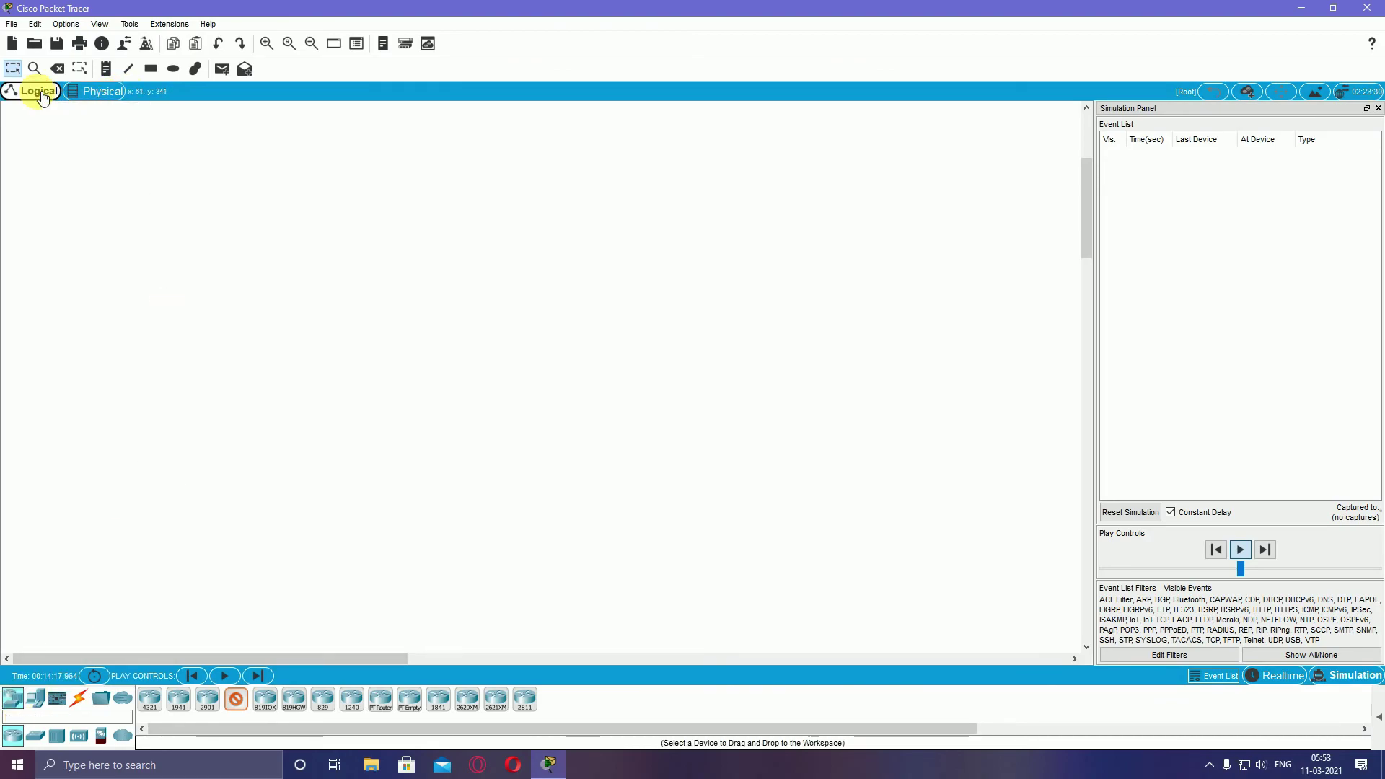
Switch to the Physical view, show the connection cable types and toggle the Viewport overview
left_click(83, 99)
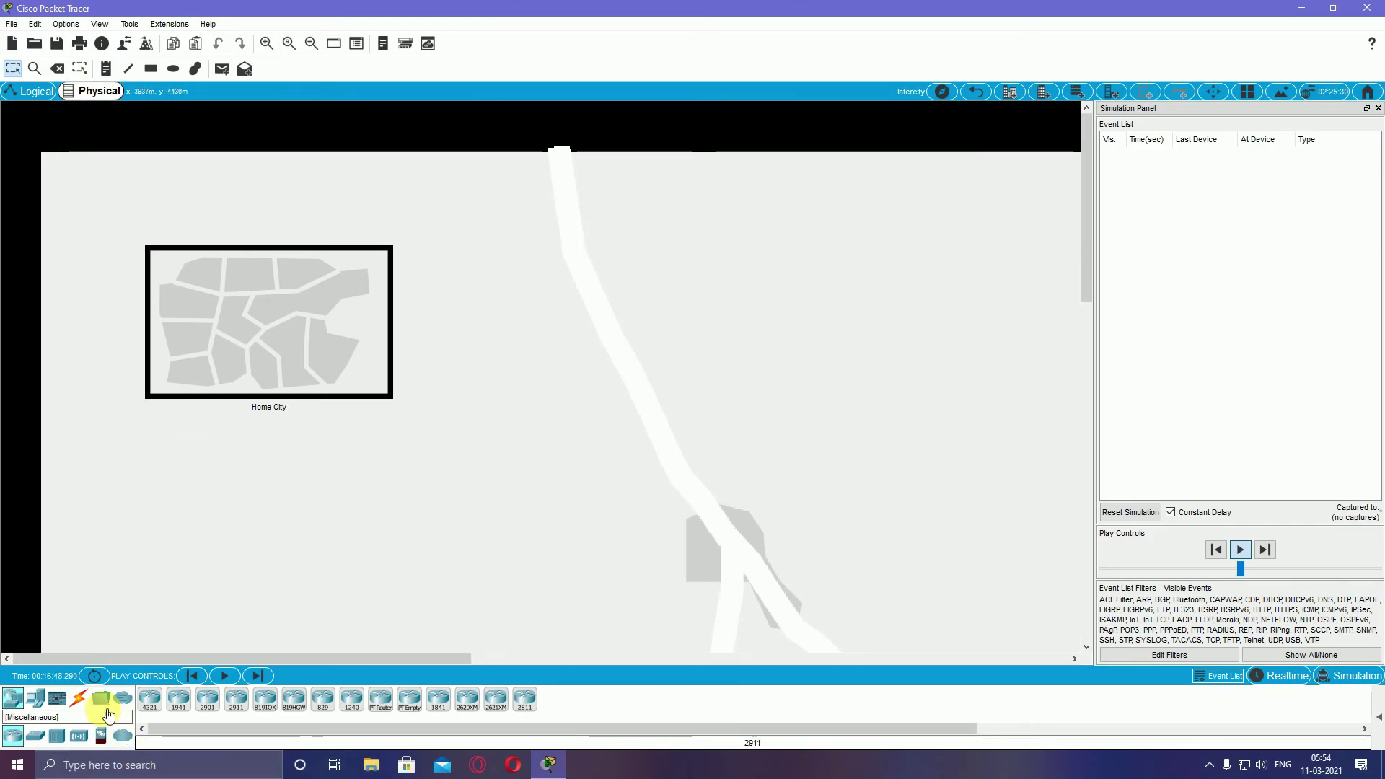
left_click(77, 701)
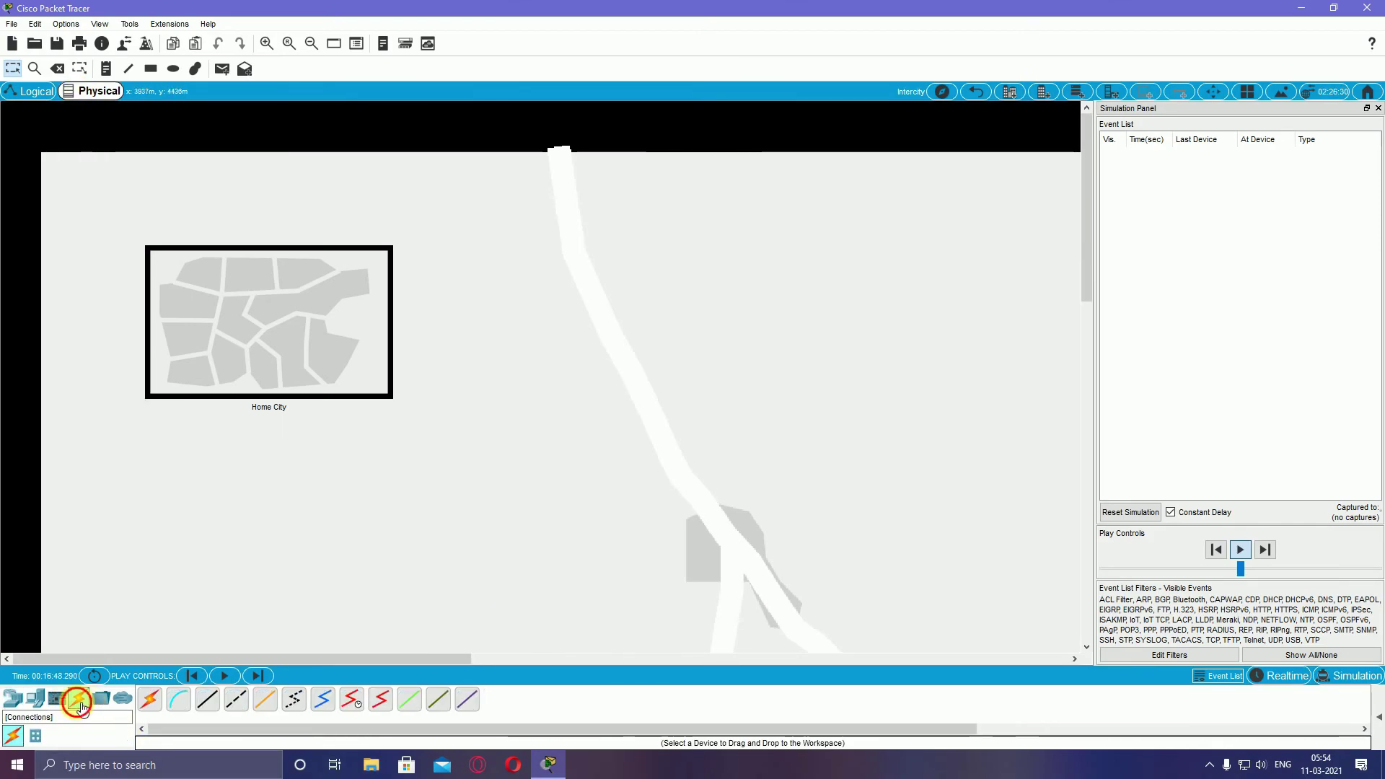
left_click(333, 44)
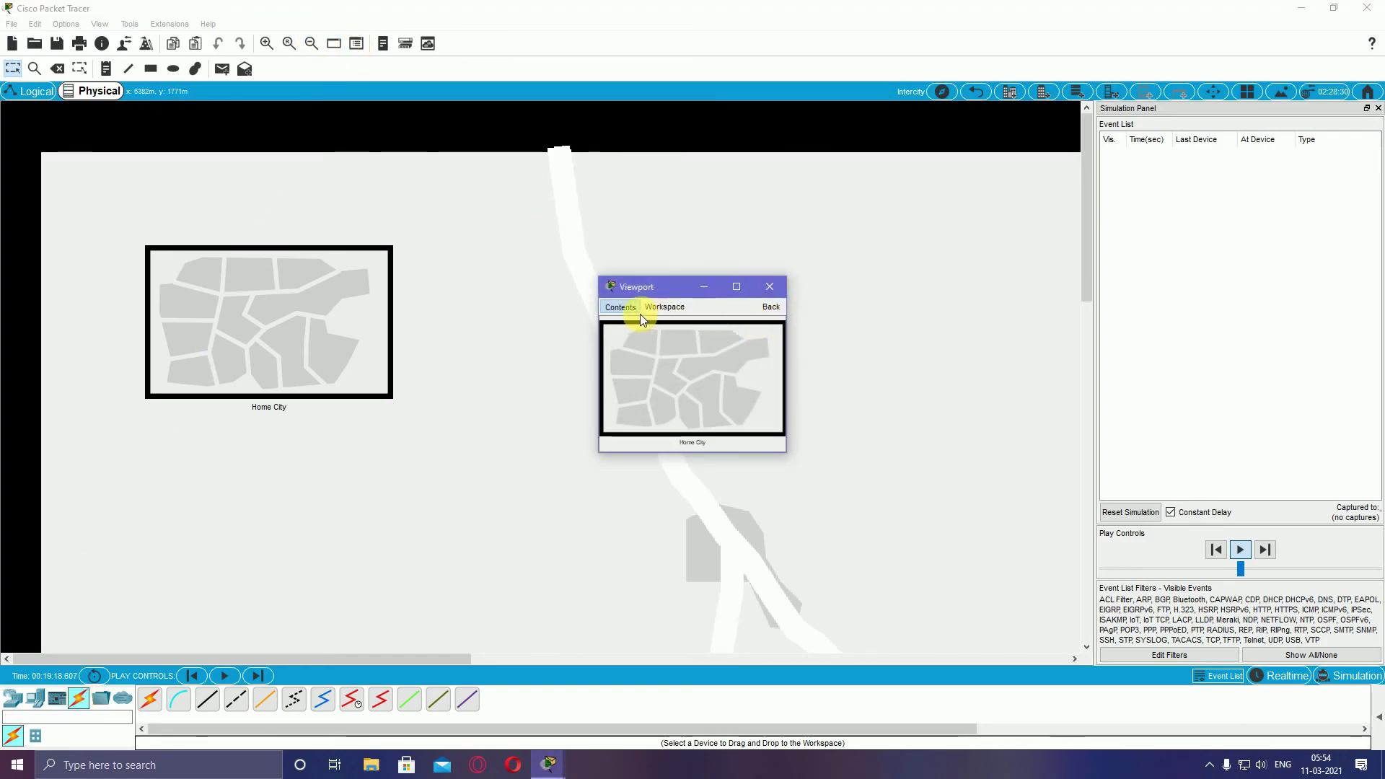
left_click(333, 44)
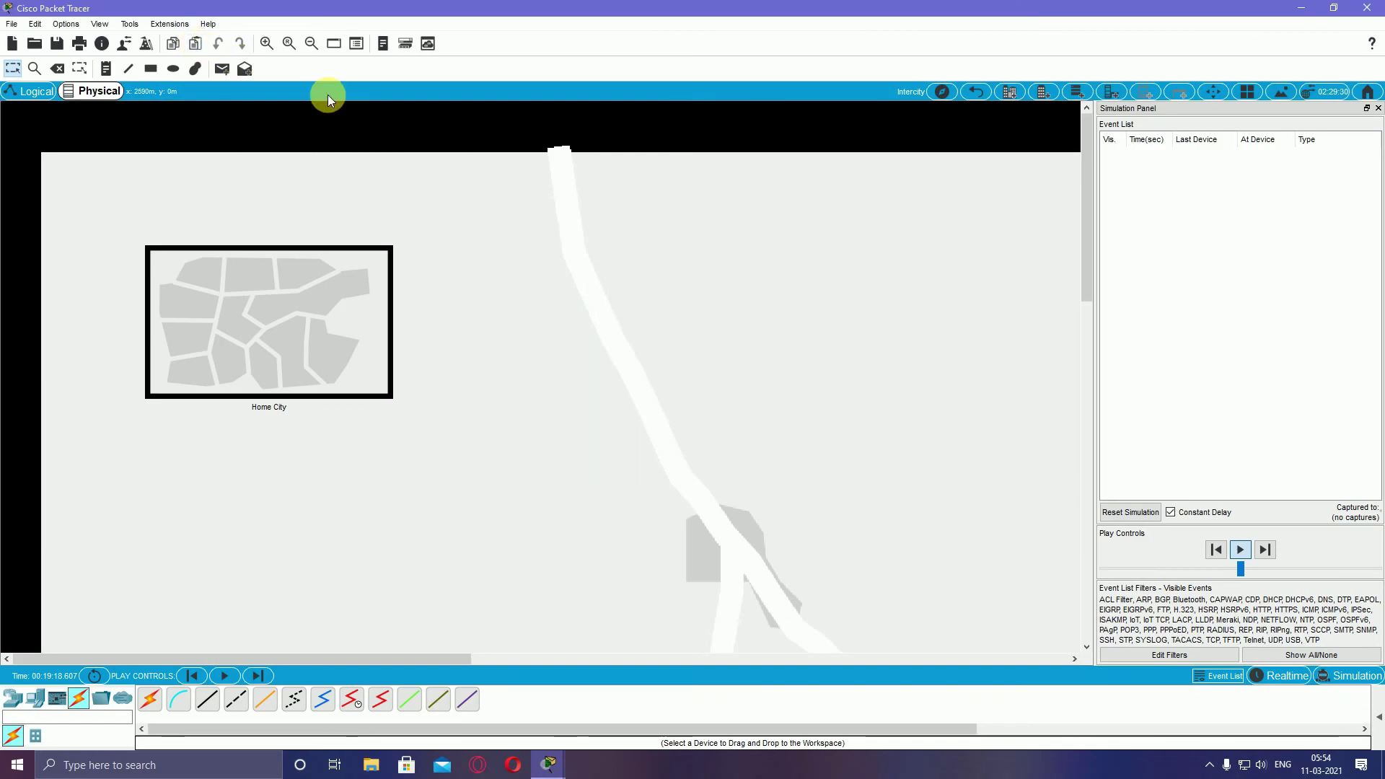
Look through the Tools and Edit menus without choosing anything
left_click(130, 25)
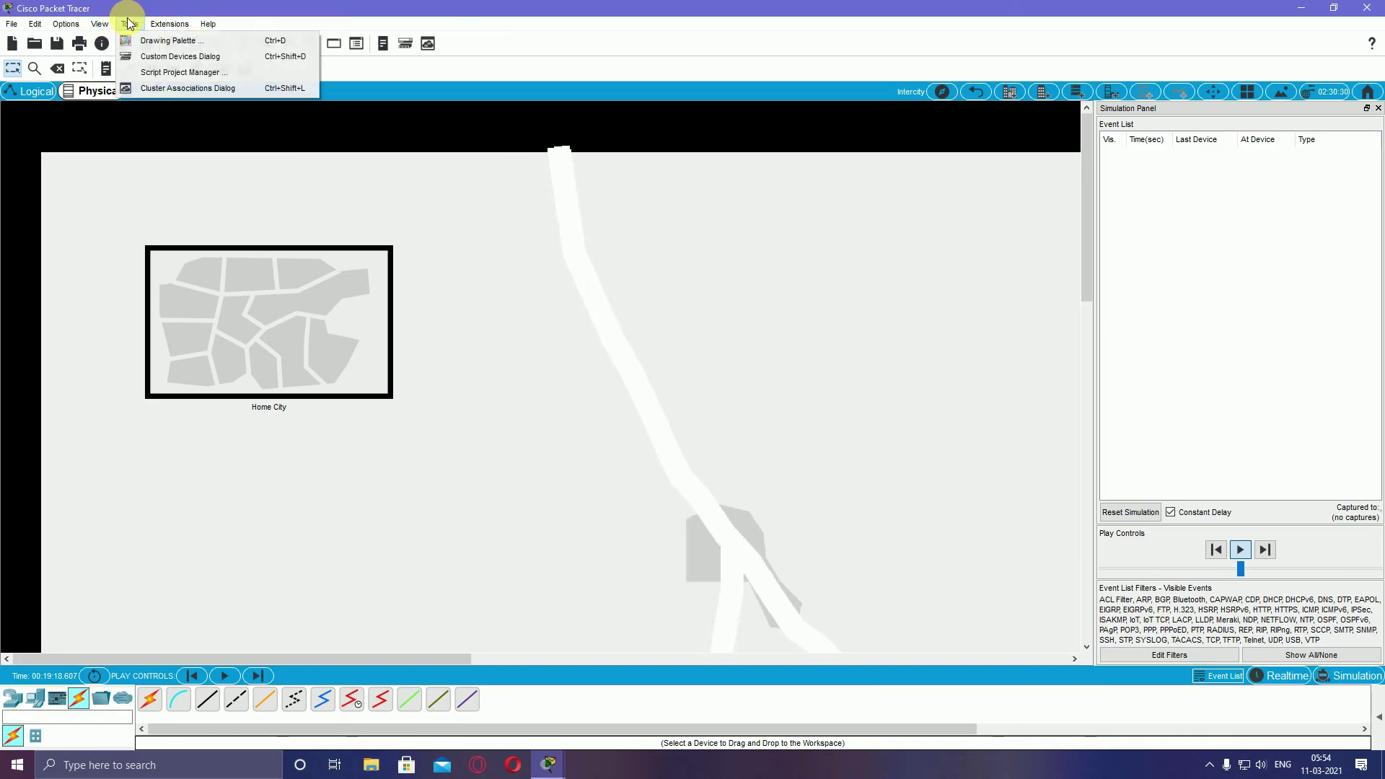
left_click(127, 24)
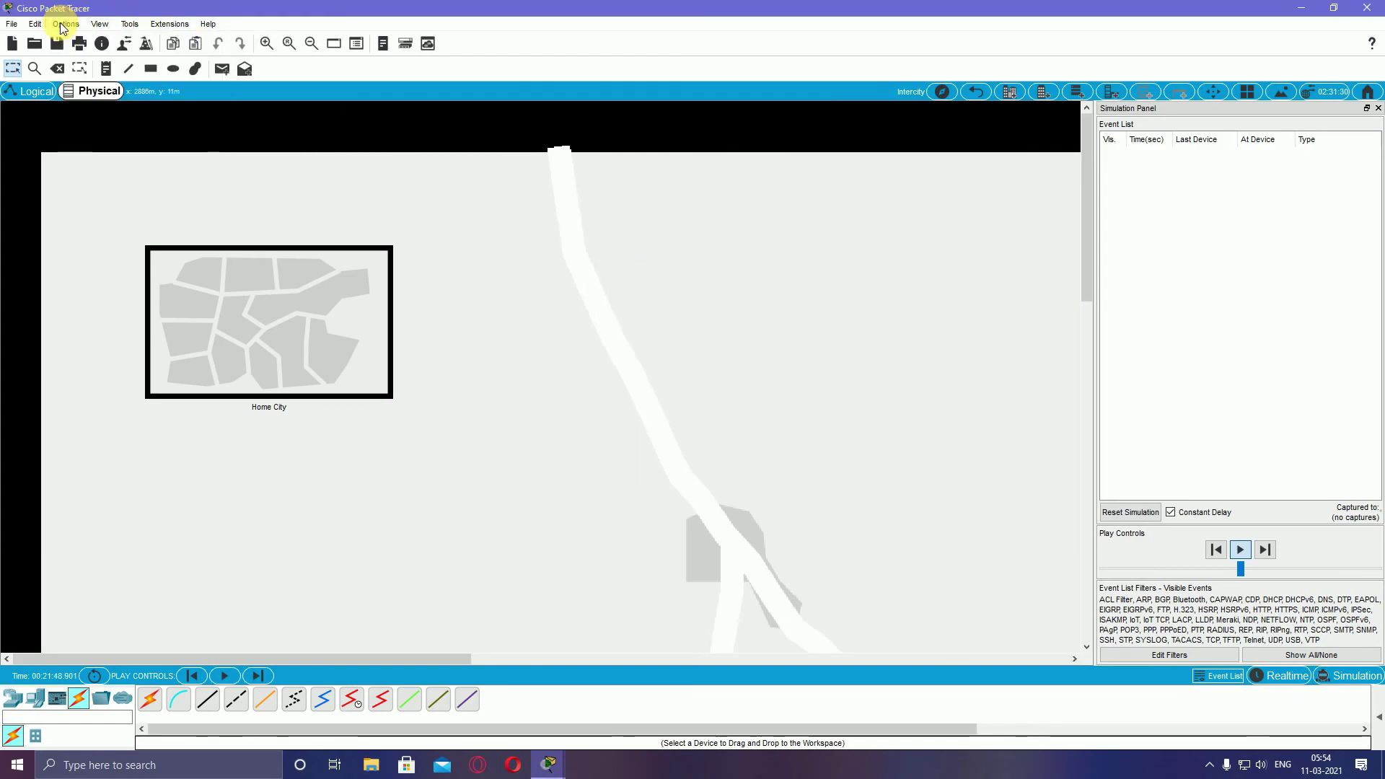
left_click(35, 24)
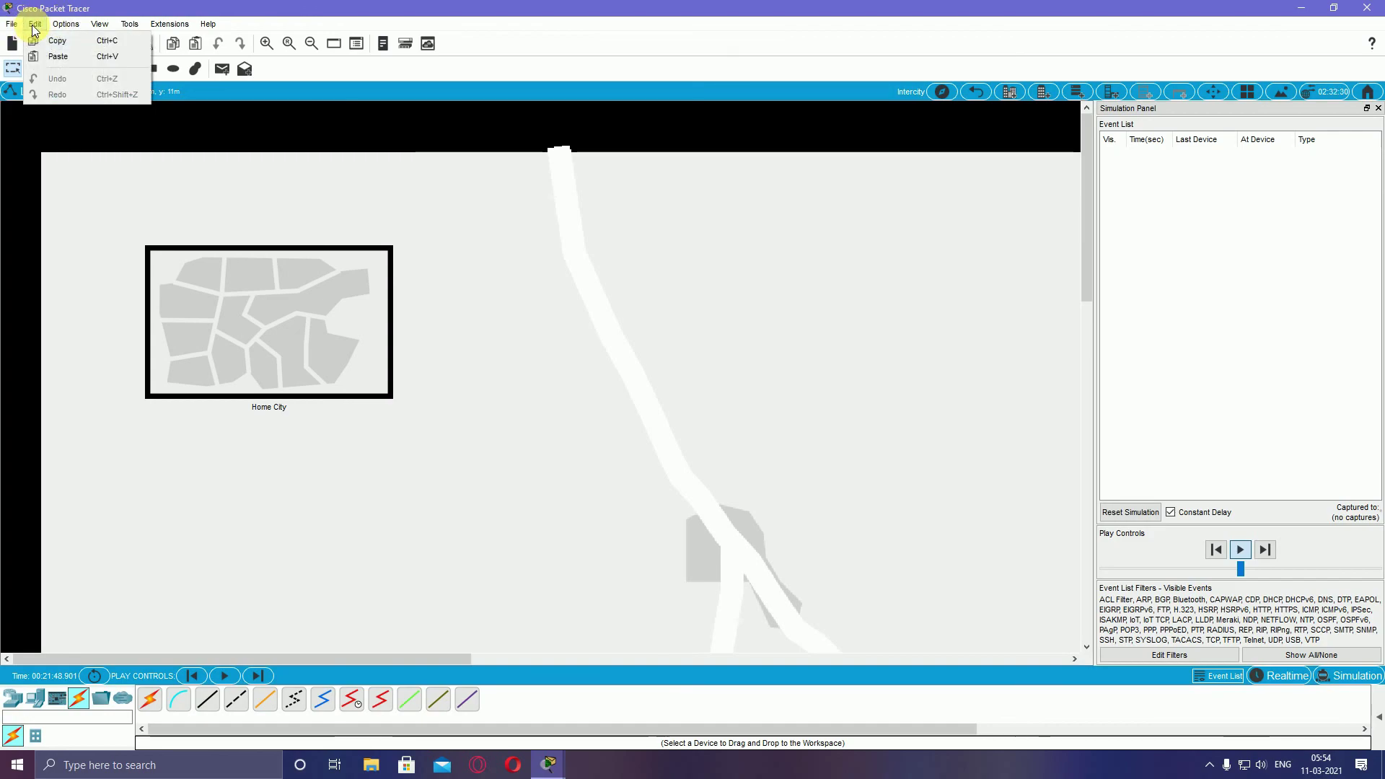
left_click(12, 23)
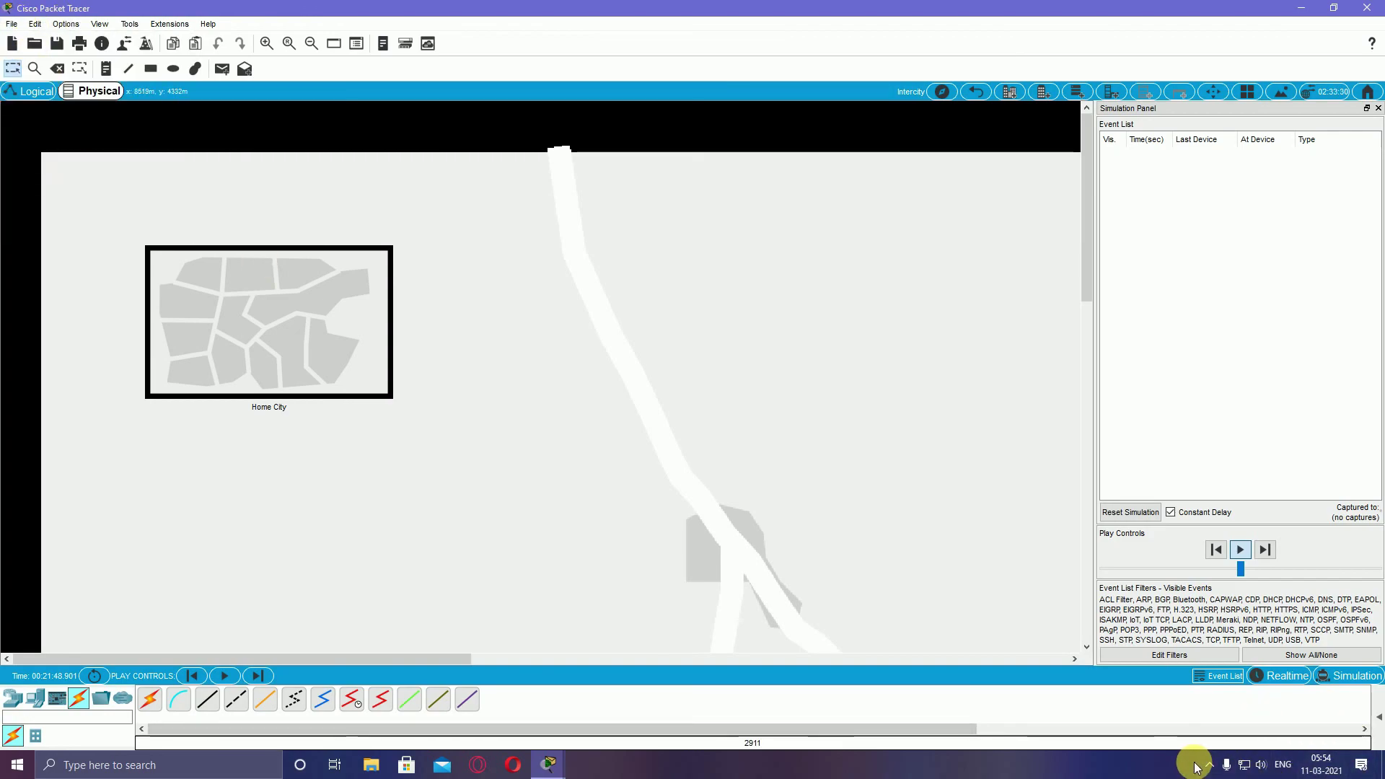